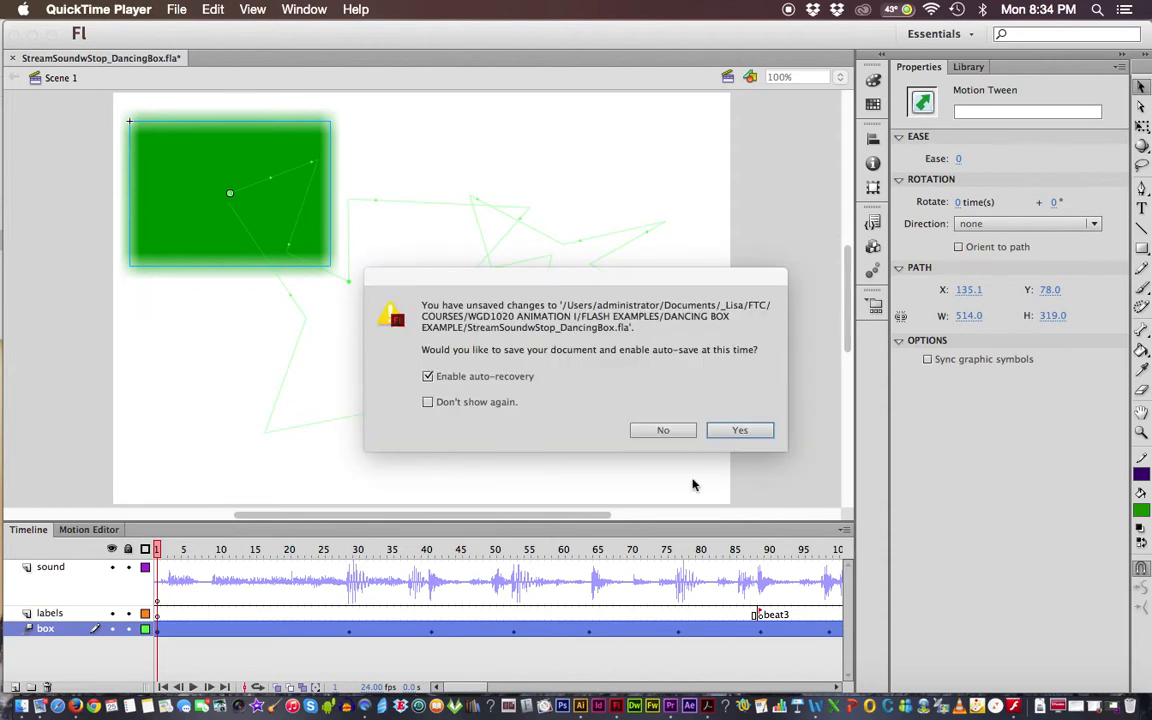
Step: Decline saving the document and enabling auto-save, and scrub the main timeline to frame 31 and back to frame 1
left_click(603, 392)
left_click(663, 431)
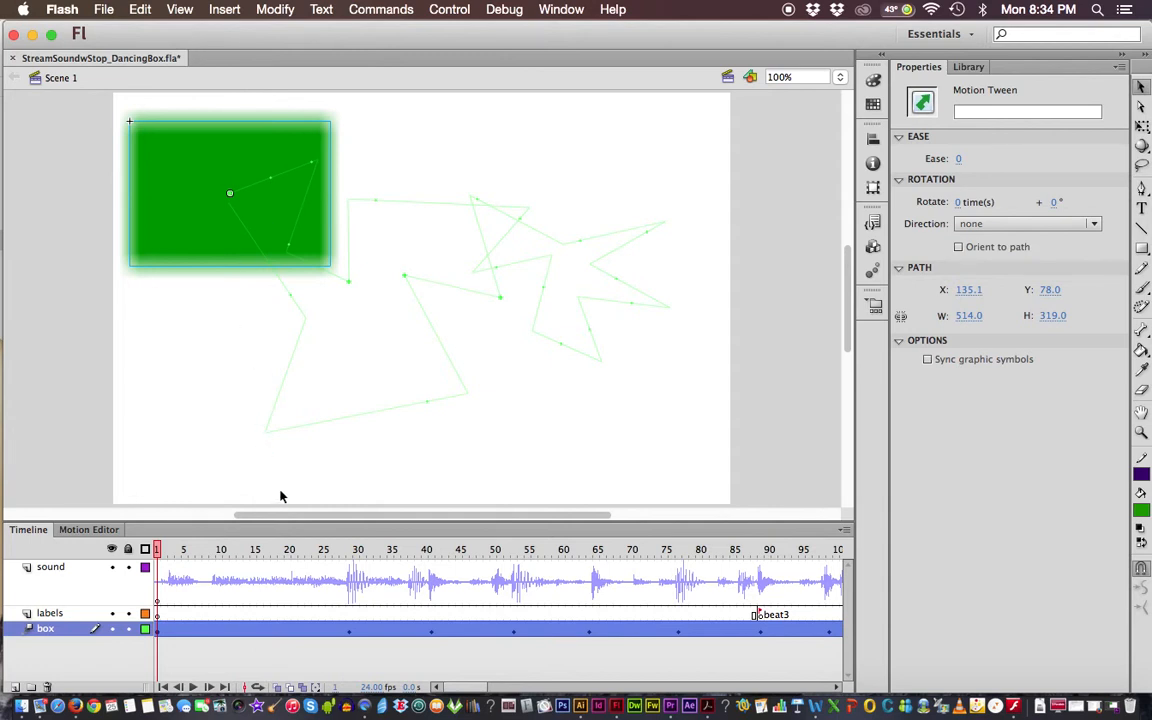
left_click_drag(158, 549, 361, 549)
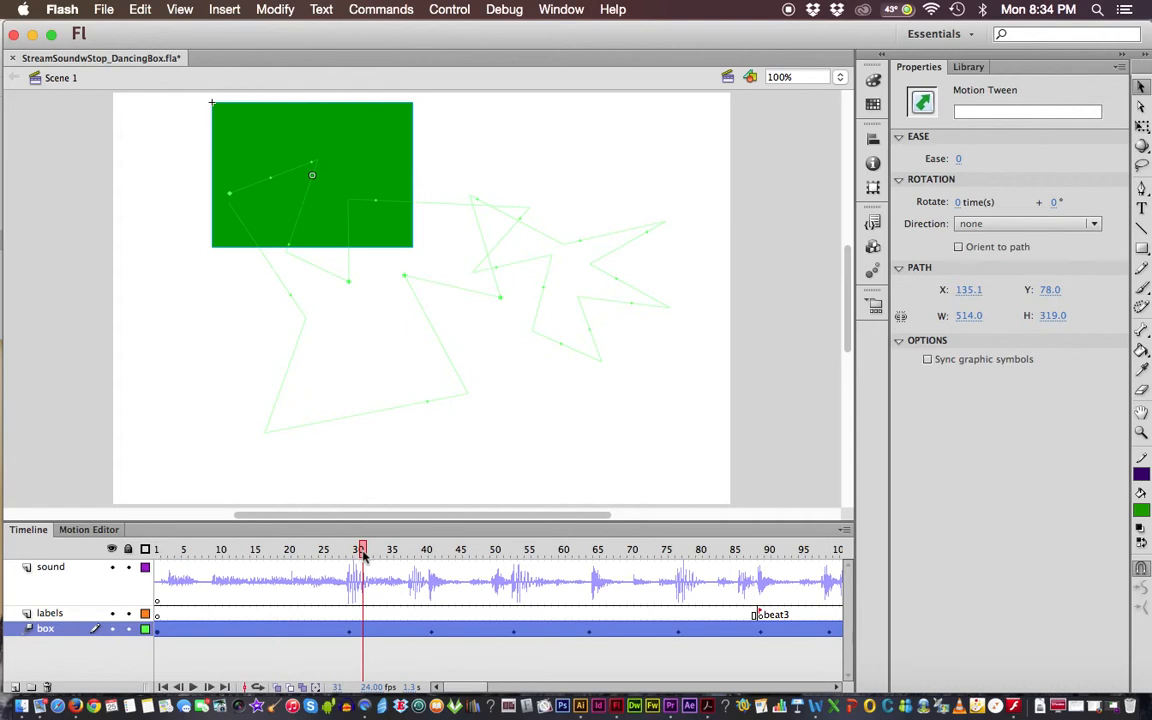
left_click(363, 554)
left_click_drag(363, 551, 152, 549)
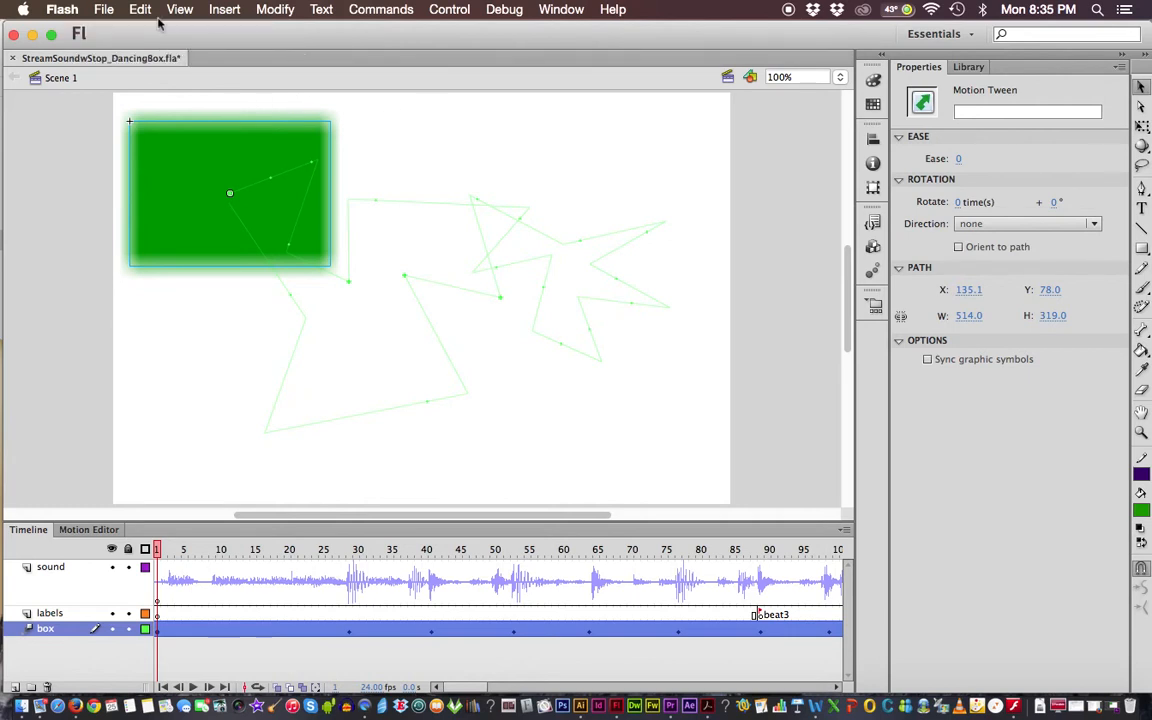
Step: Test the movie in Flash Professional to preview the dancing box animation, and close the preview window
left_click(104, 10)
left_click(100, 10)
left_click(459, 9)
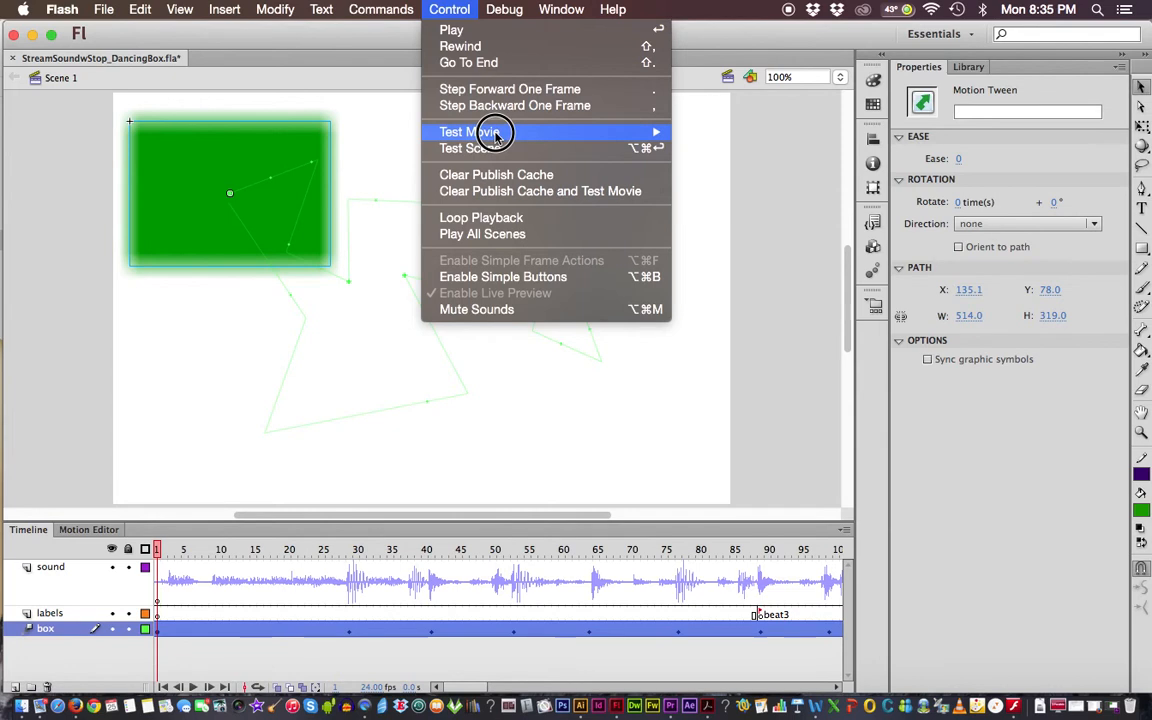
mouse_move(489, 131)
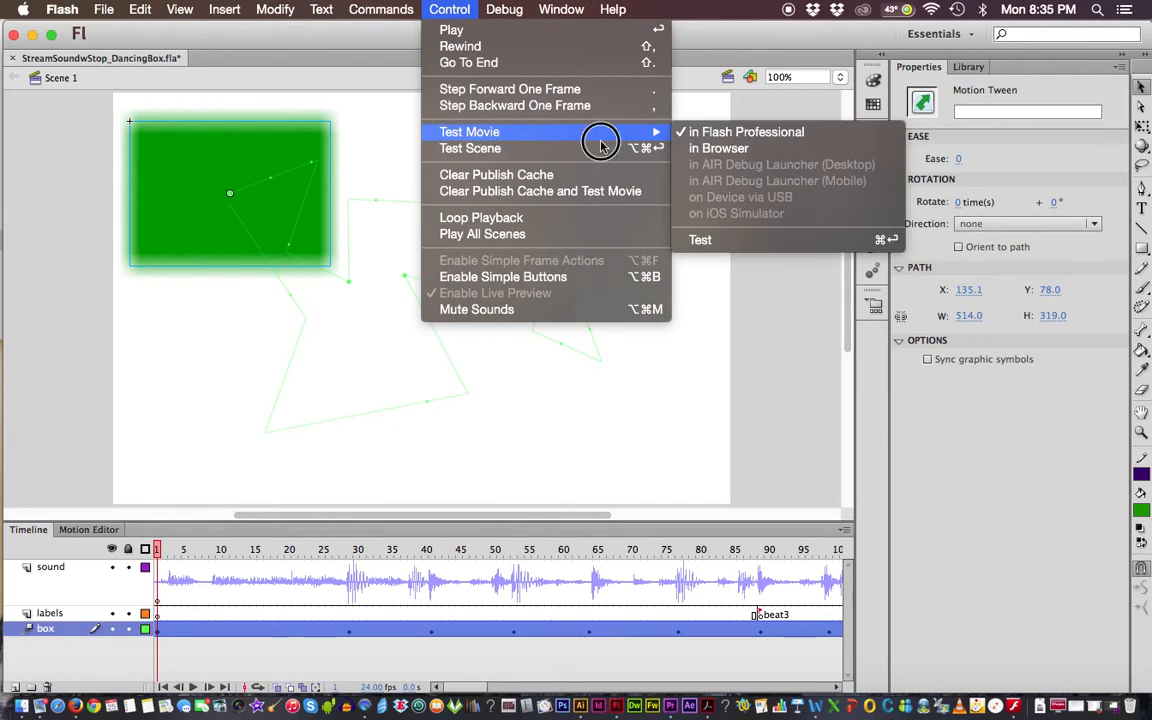
left_click(713, 245)
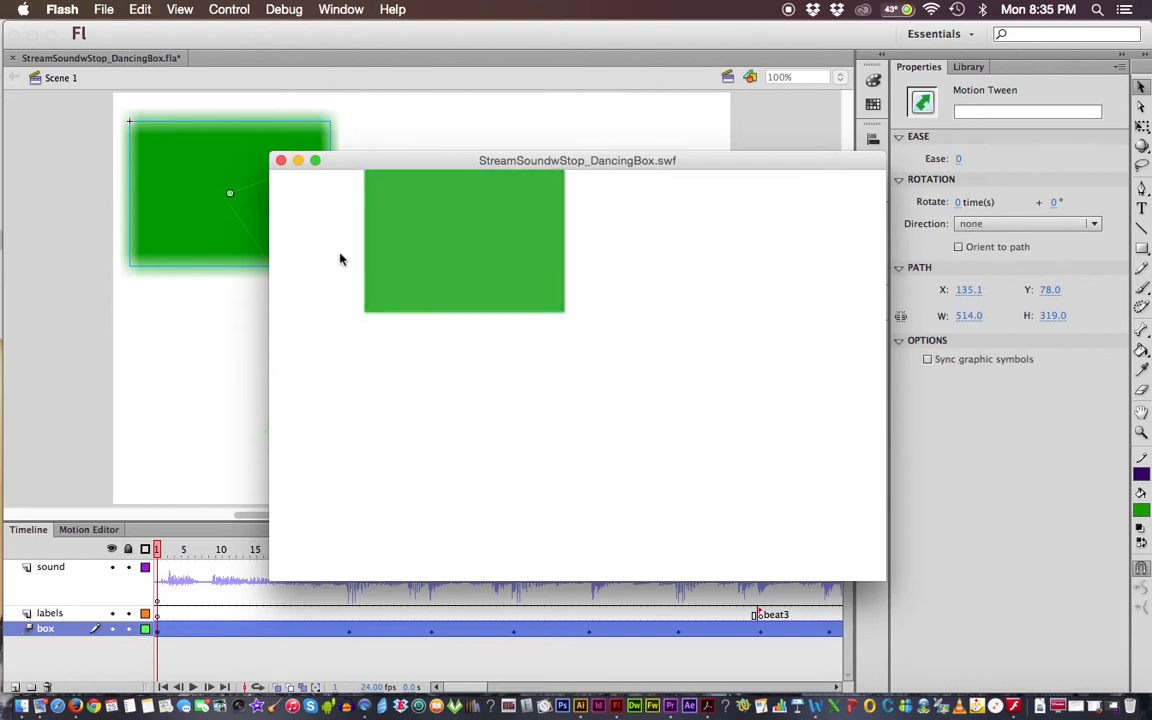
left_click(281, 160)
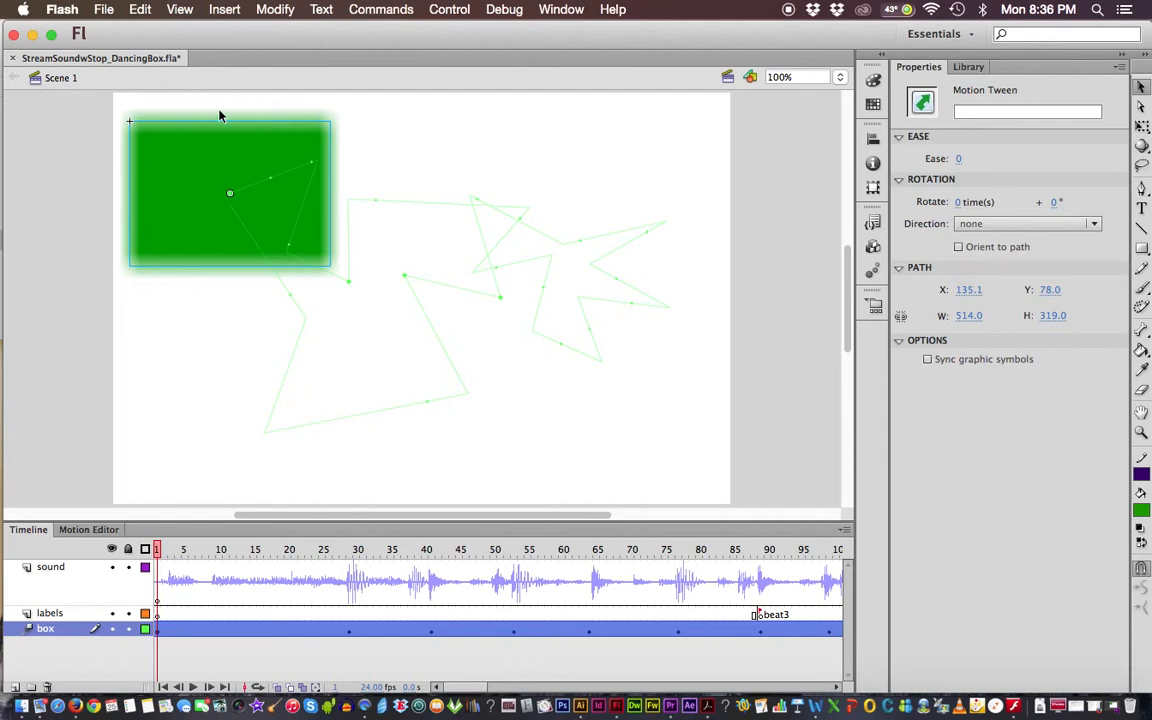
Step: Scrub through the main timeline to frame 83 and back to frame 1 to check the box's motion against the sound
left_click(157, 550)
left_click_drag(157, 550, 718, 552)
left_click(500, 200)
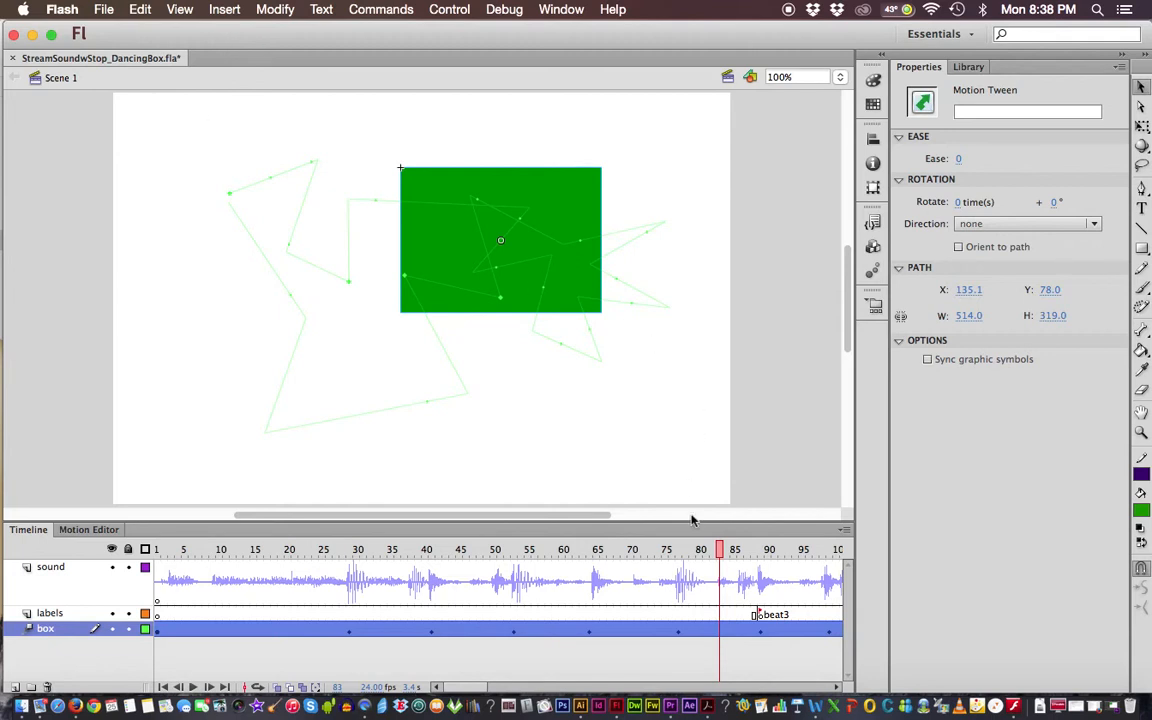
left_click_drag(720, 549, 147, 549)
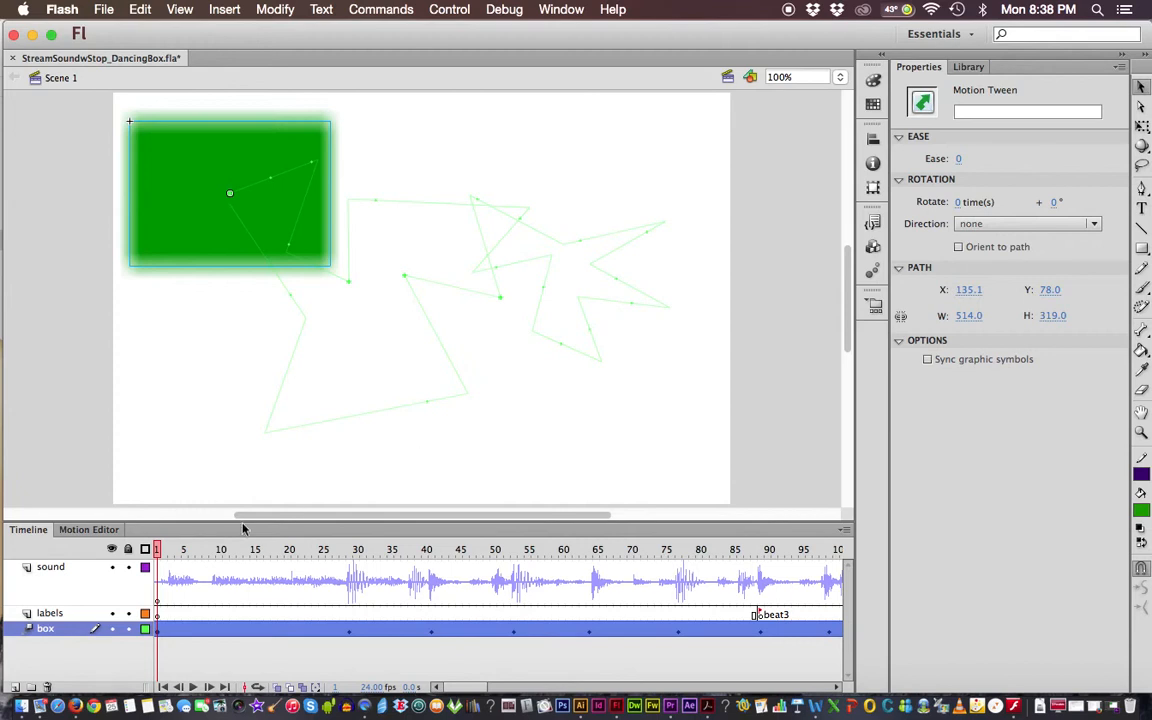
mouse_move(157, 553)
left_mouse_down()
mouse_move(172, 549)
mouse_move(158, 550)
left_mouse_up()
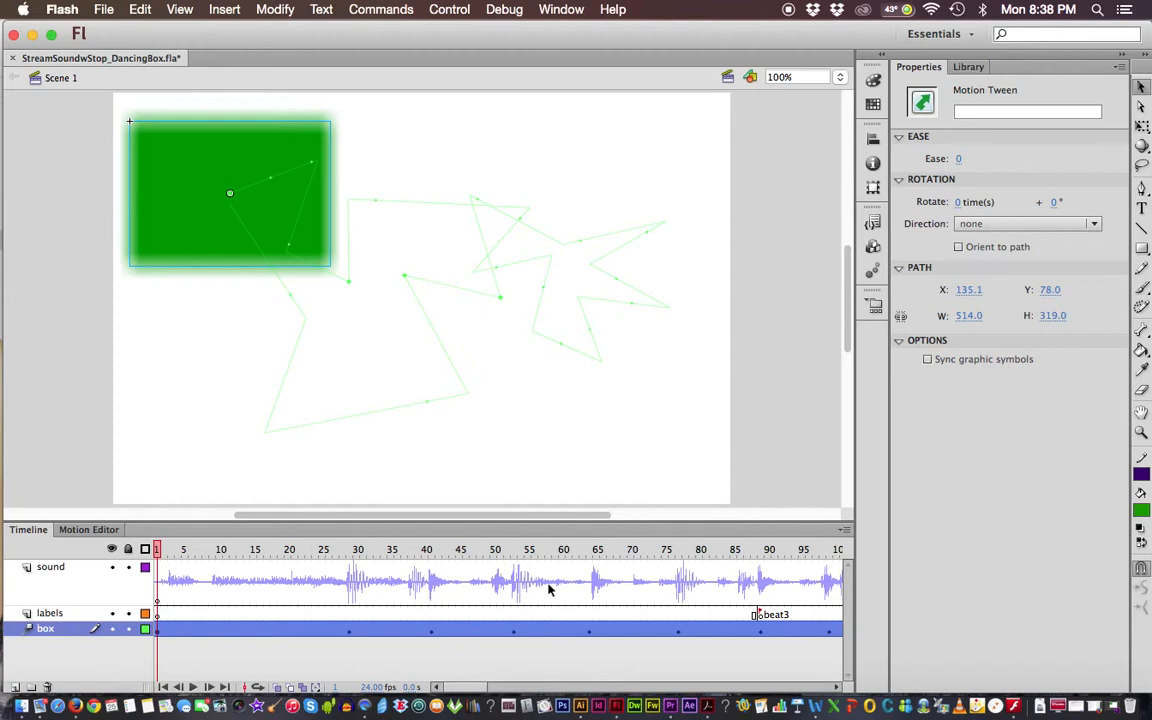
Step: Switch to Premiere Pro and enlarge the Sequence 01 timeline to inspect its video clips and the Kalimba.mp3 audio
left_click(672, 708)
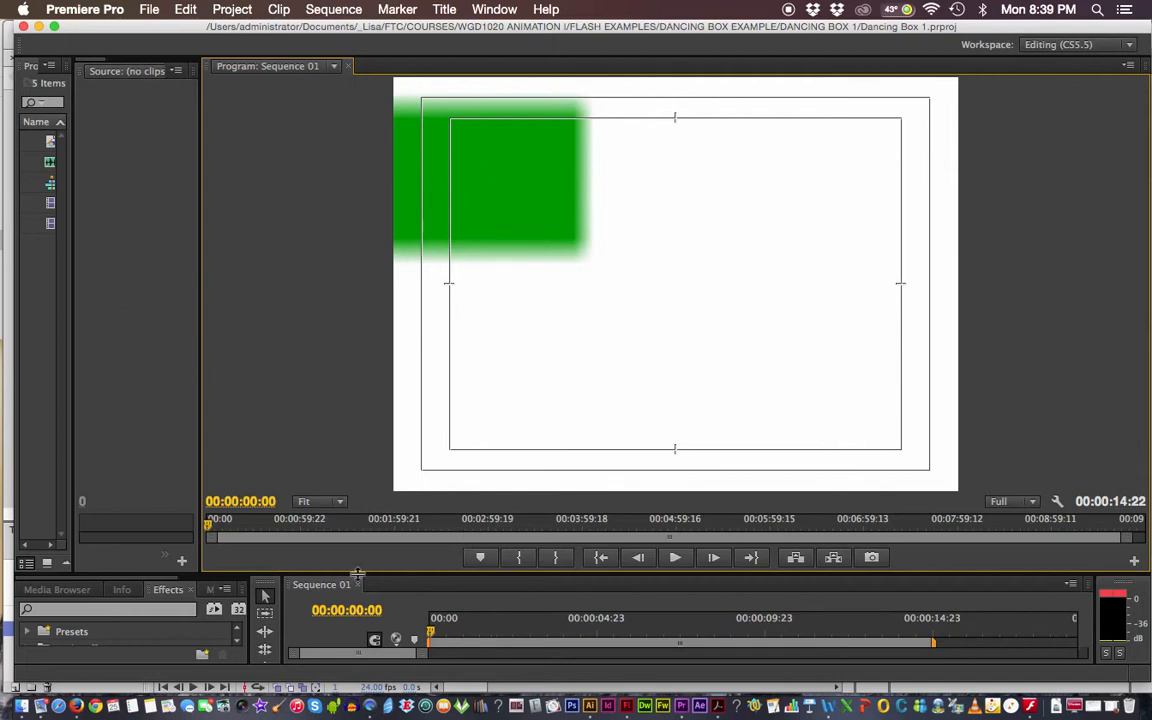
left_click_drag(201, 574, 330, 446)
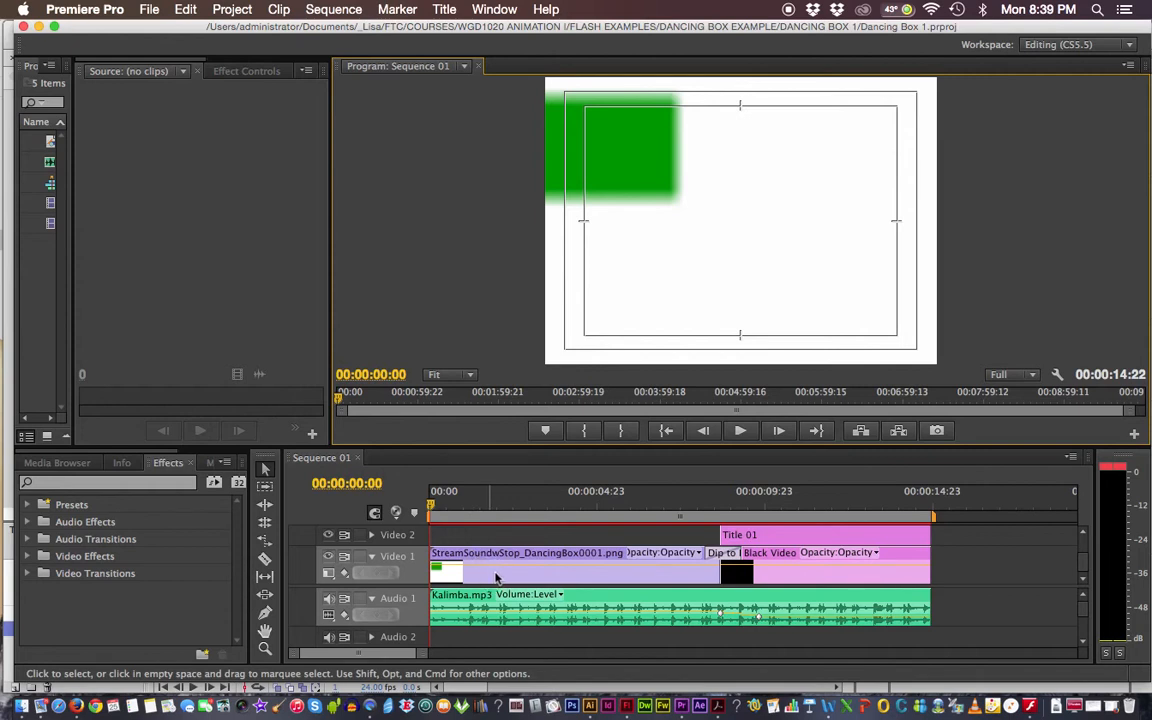
left_click(461, 604)
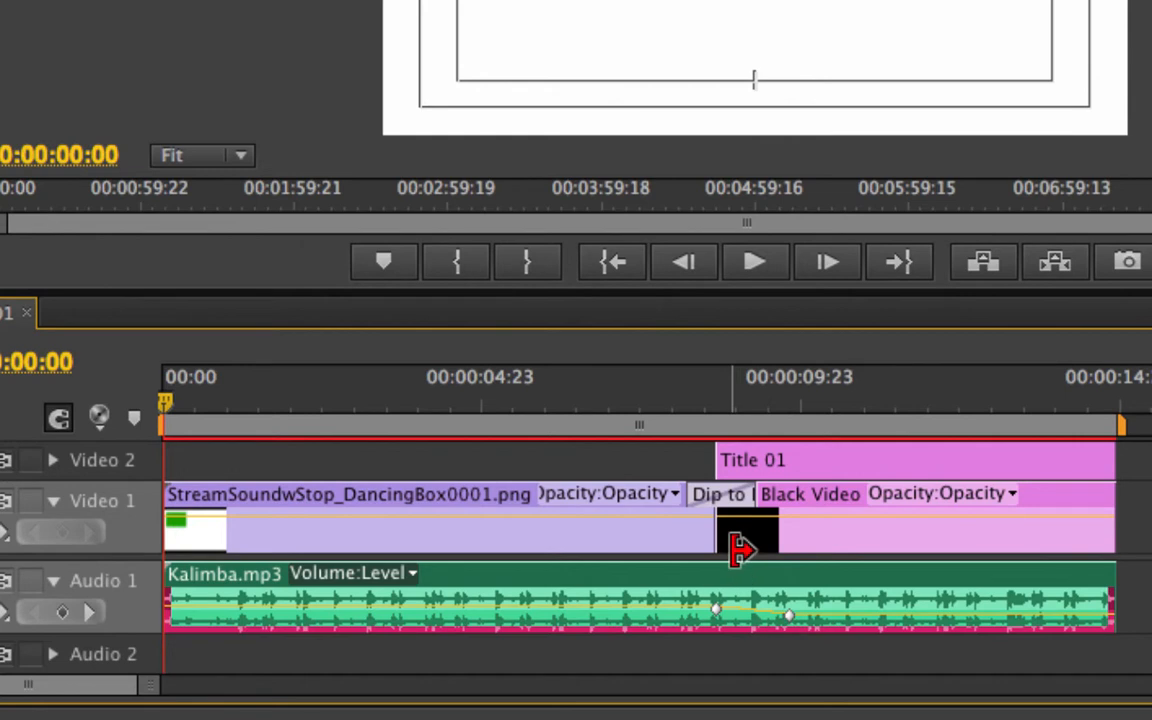
mouse_move(731, 512)
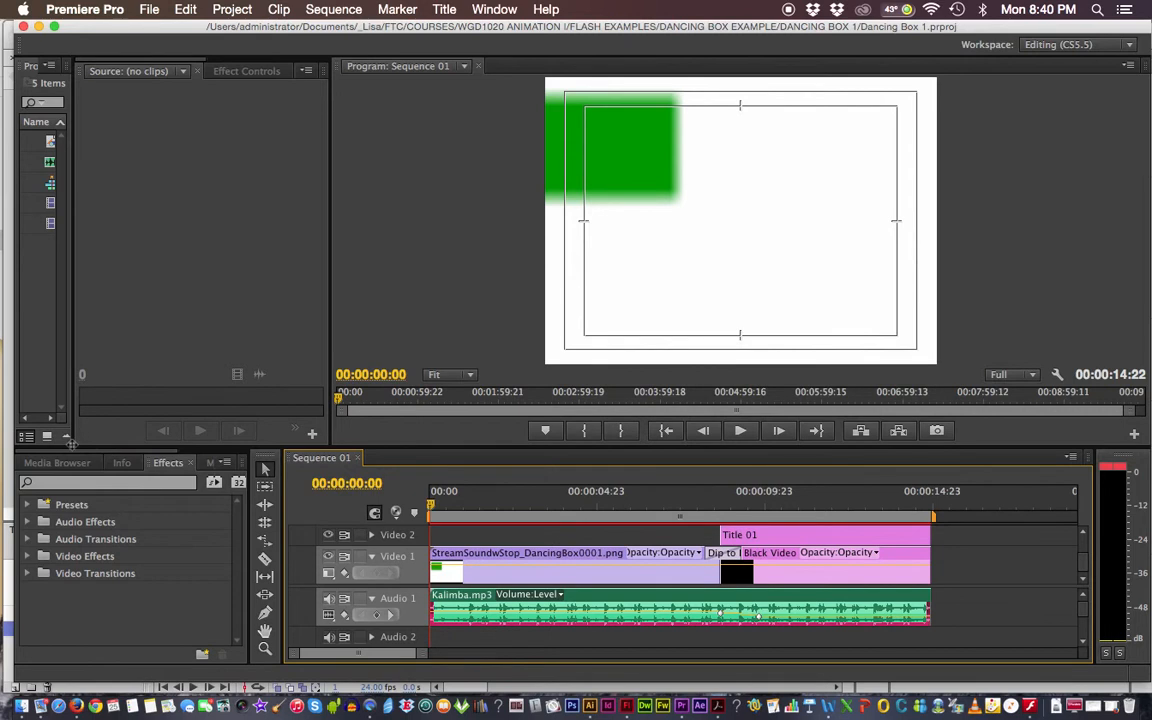
Step: Widen the project panel to view the imported items, and minimize Premiere Pro to return to Flash
left_click_drag(70, 445, 183, 455)
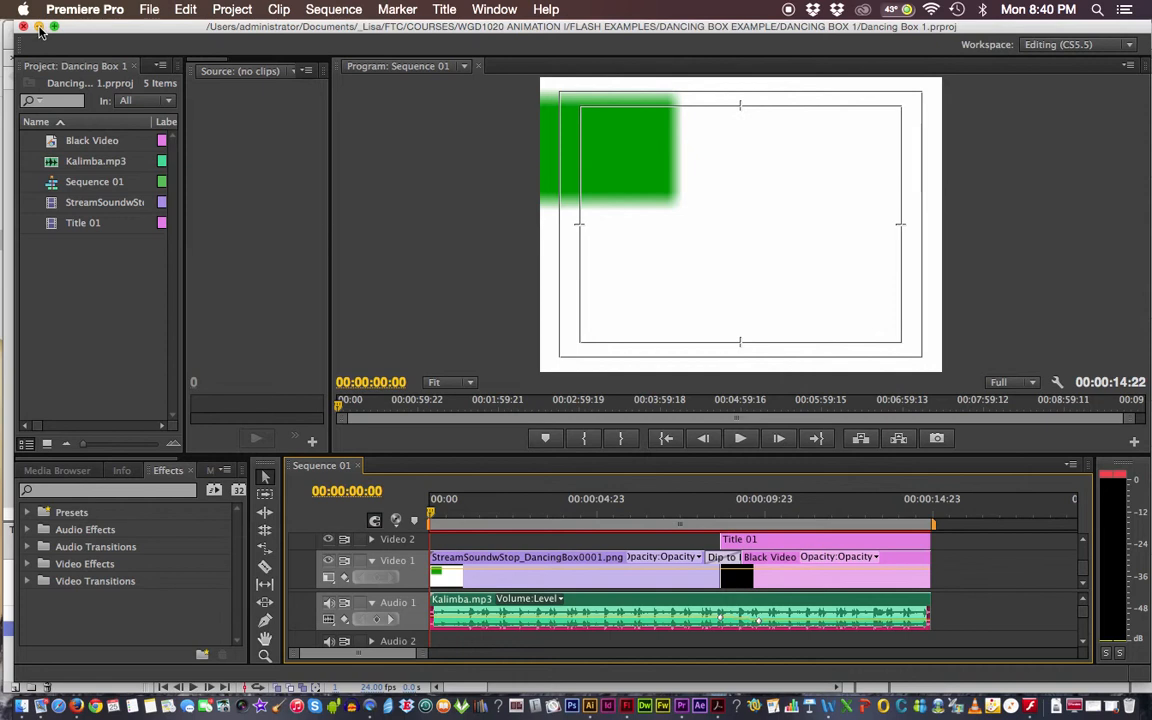
left_click(38, 27)
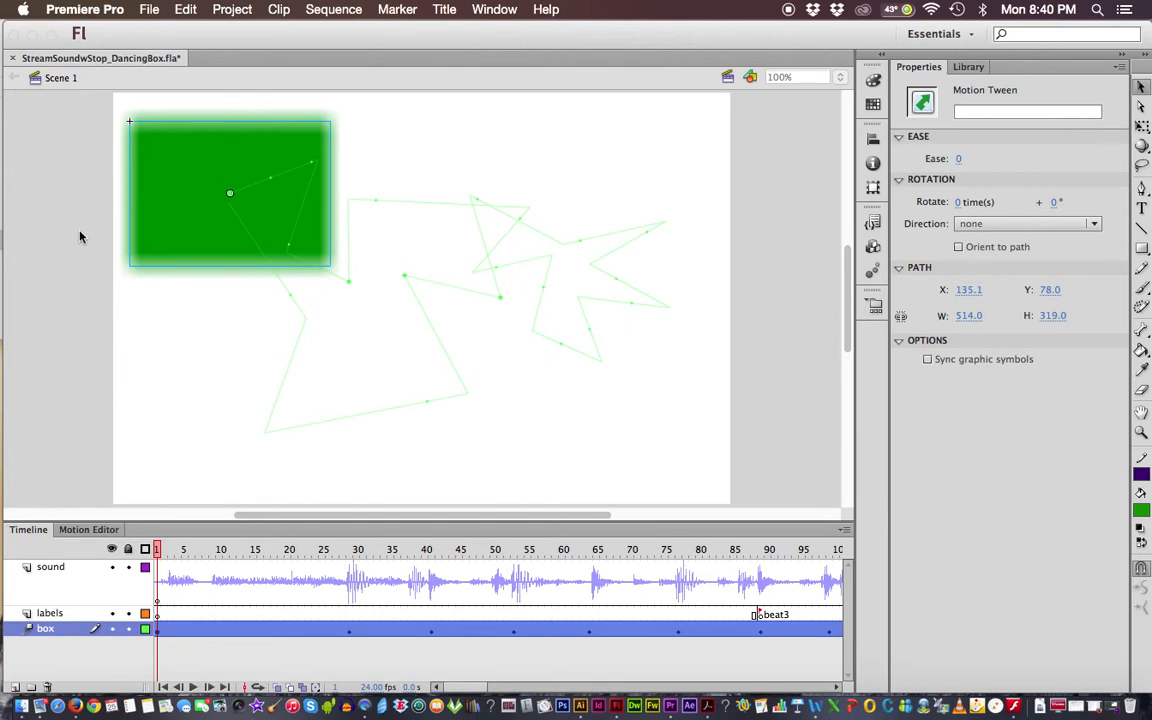
left_click(62, 200)
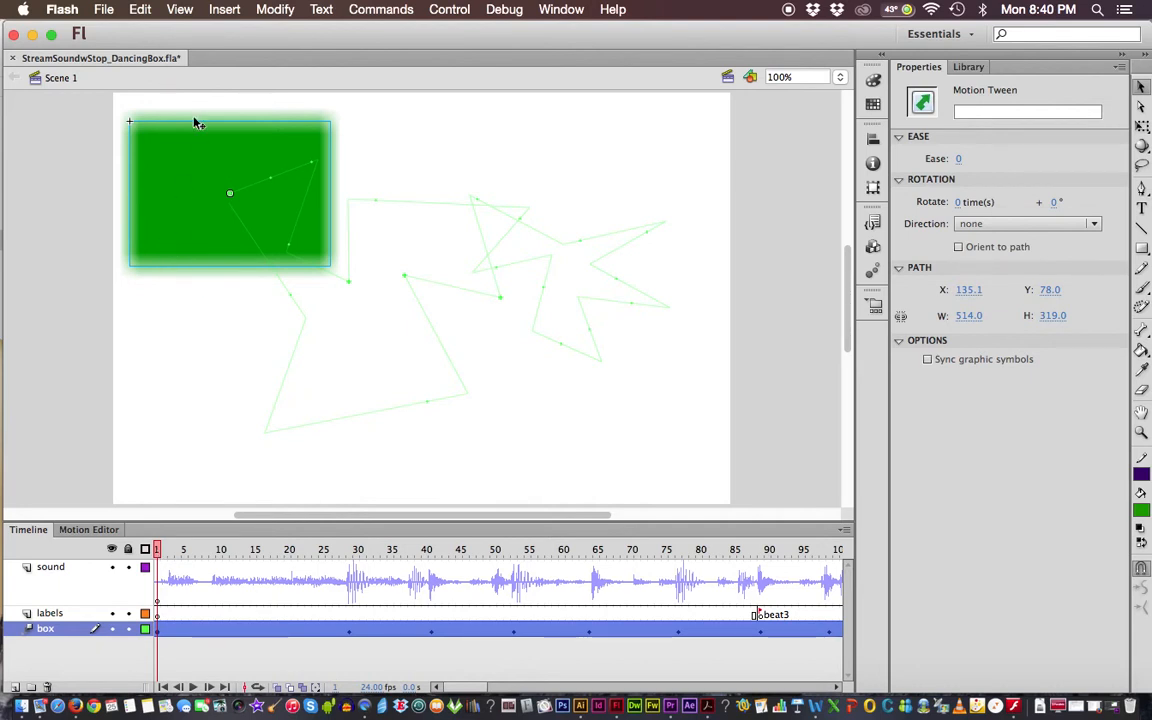
Step: Inspect the green box's instance properties and library symbol, and open the Dancing Square symbol for editing in place
left_click(300, 170)
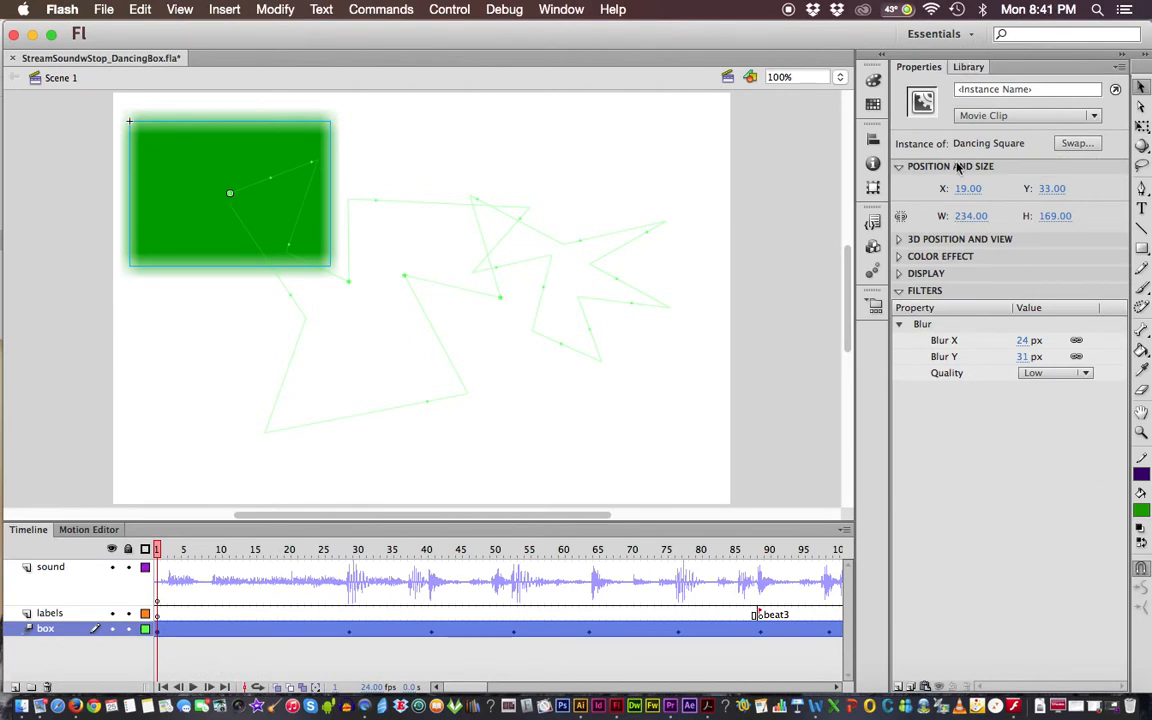
left_click(968, 67)
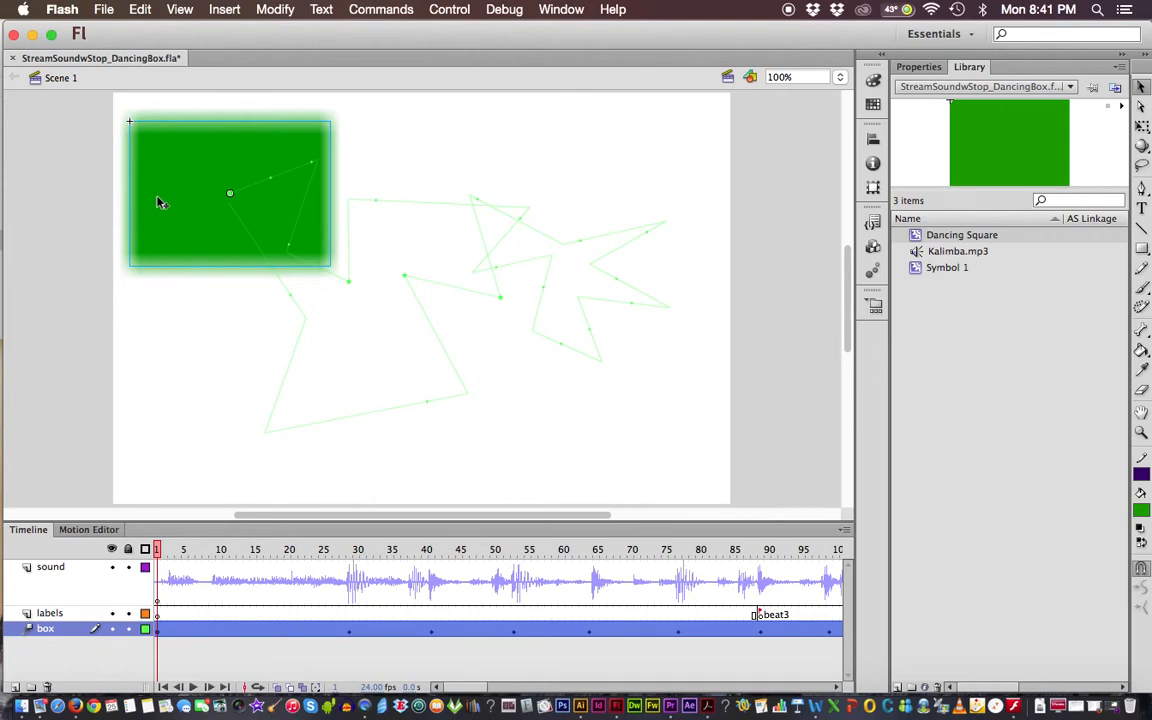
double_click(204, 171)
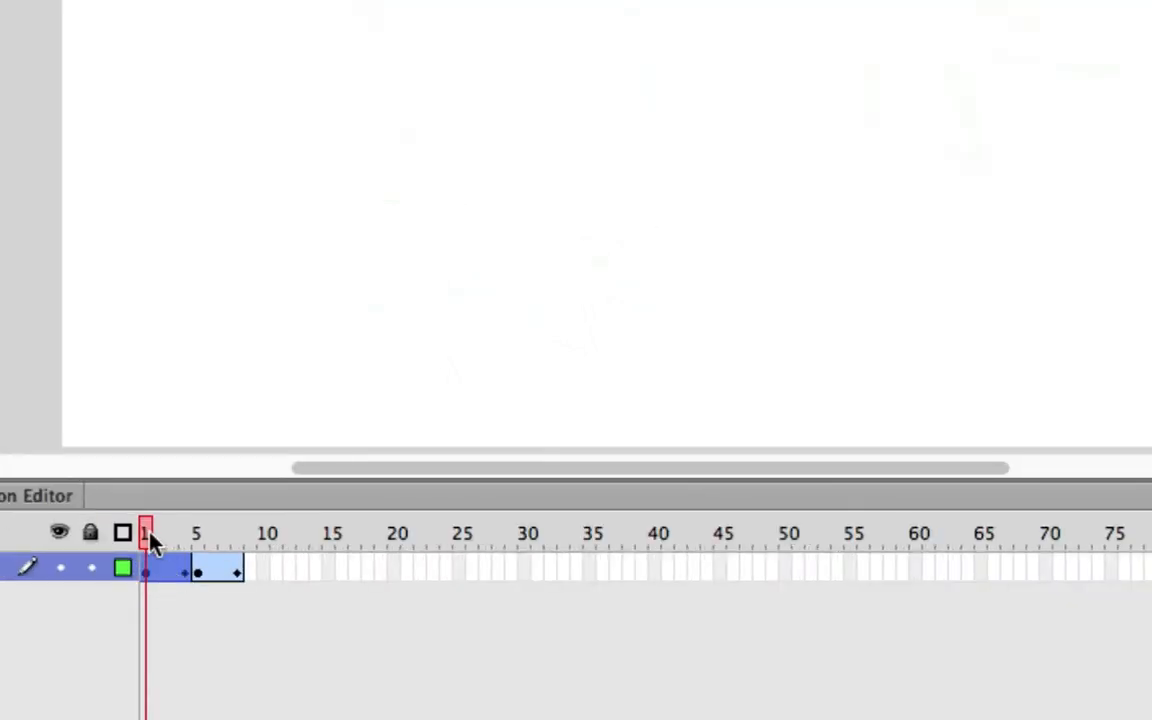
Step: Scrub the Dancing Square symbol's timeline to frame 8 and inspect the properties of its nested box instance
left_click_drag(200, 572, 163, 580)
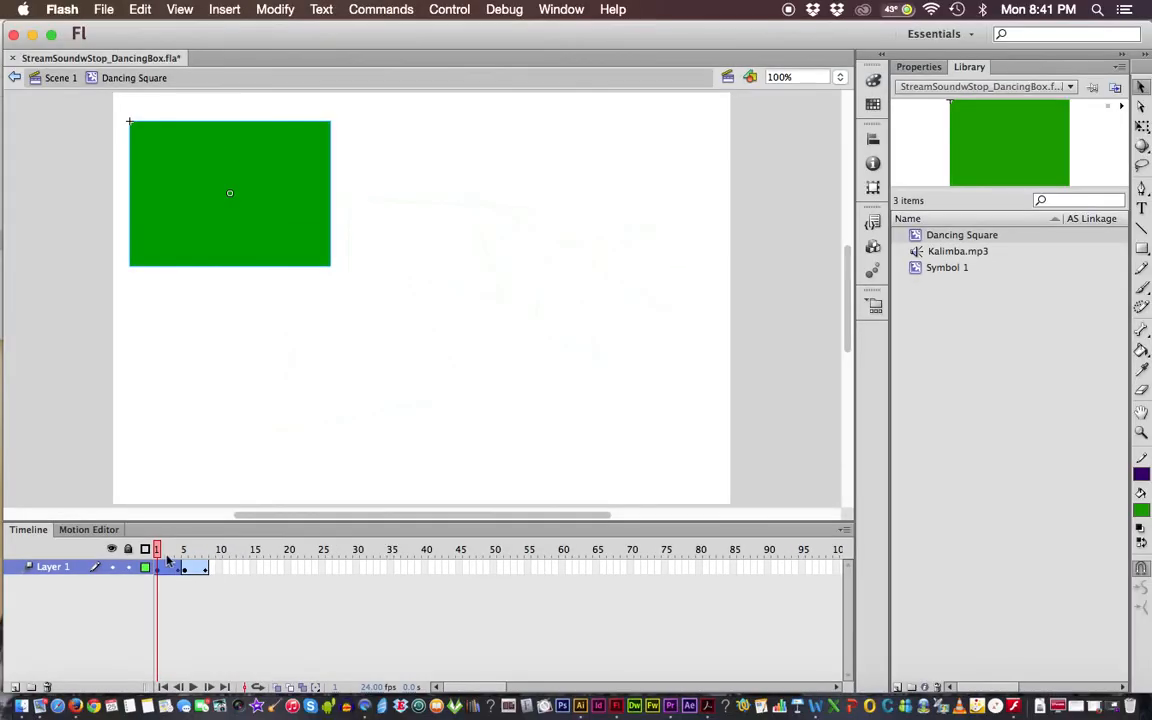
left_click_drag(156, 549, 206, 549)
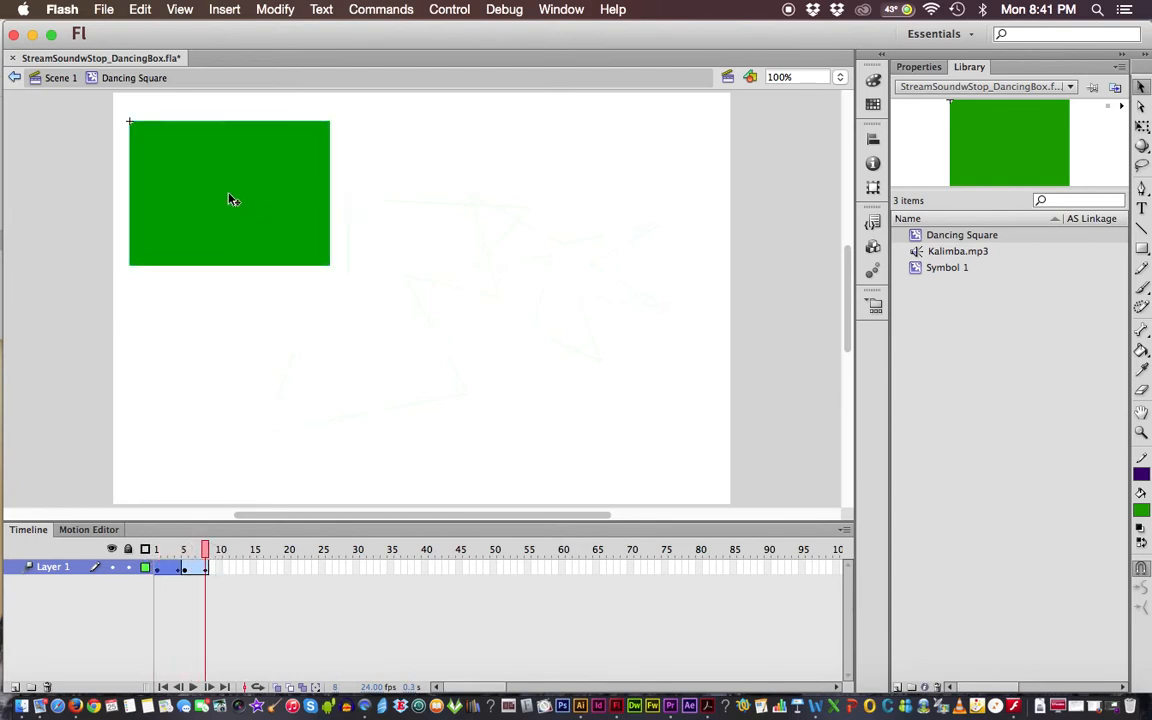
left_click(229, 200)
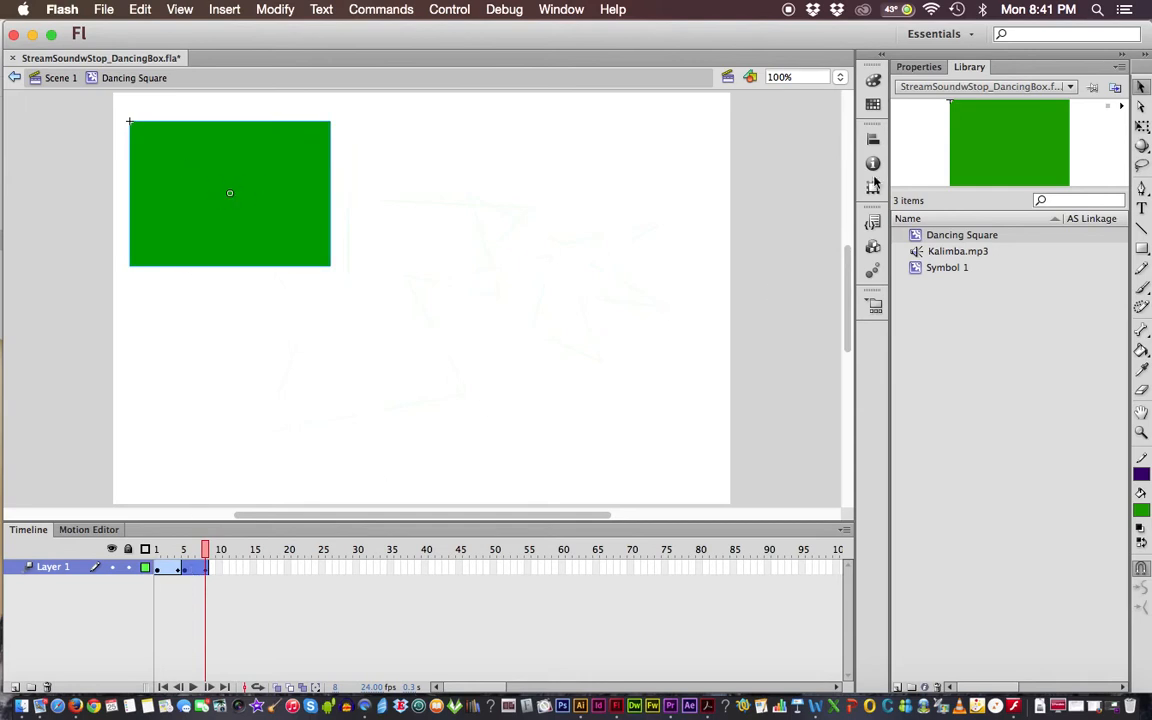
left_click(918, 66)
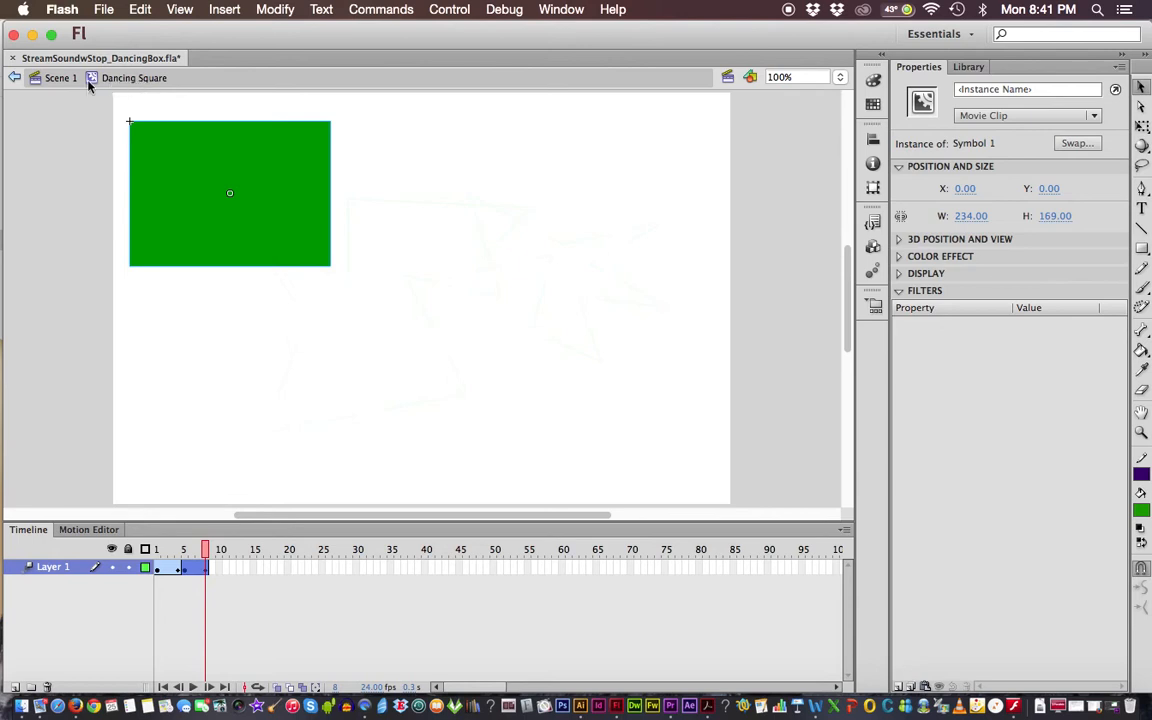
Step: Move the symbol's playhead back to frame 1, return to Scene 1 and deselect everything on stage
left_click_drag(204, 548, 147, 535)
left_click(226, 178)
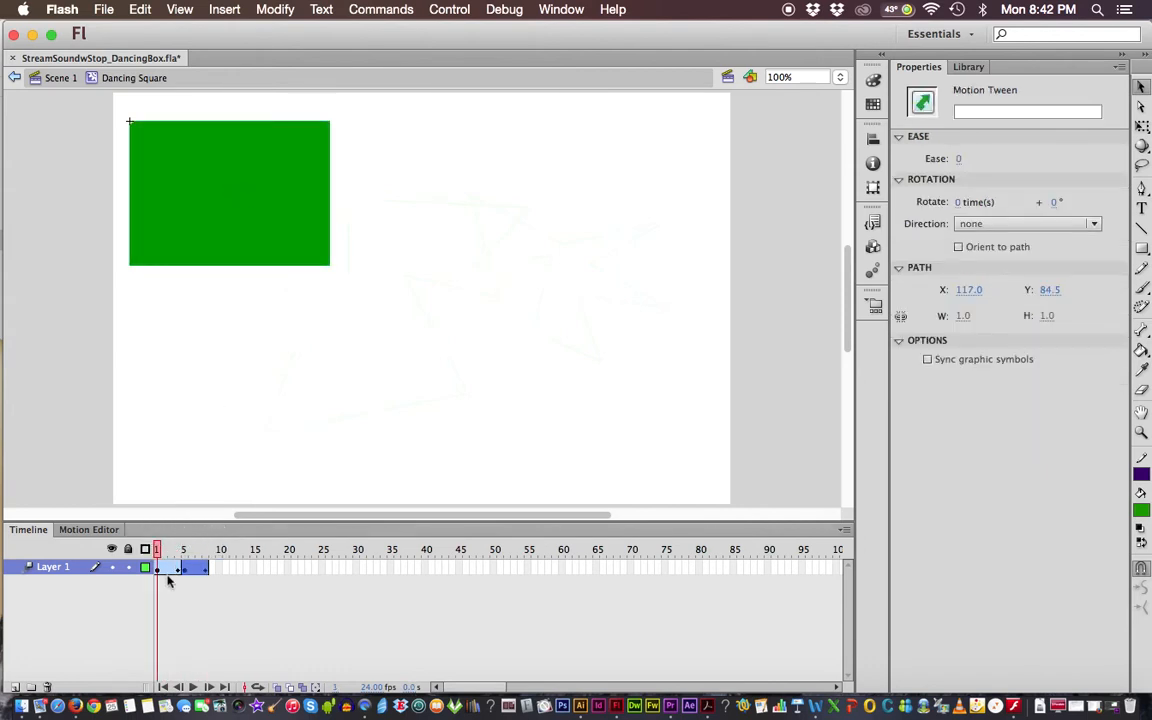
left_click(62, 78)
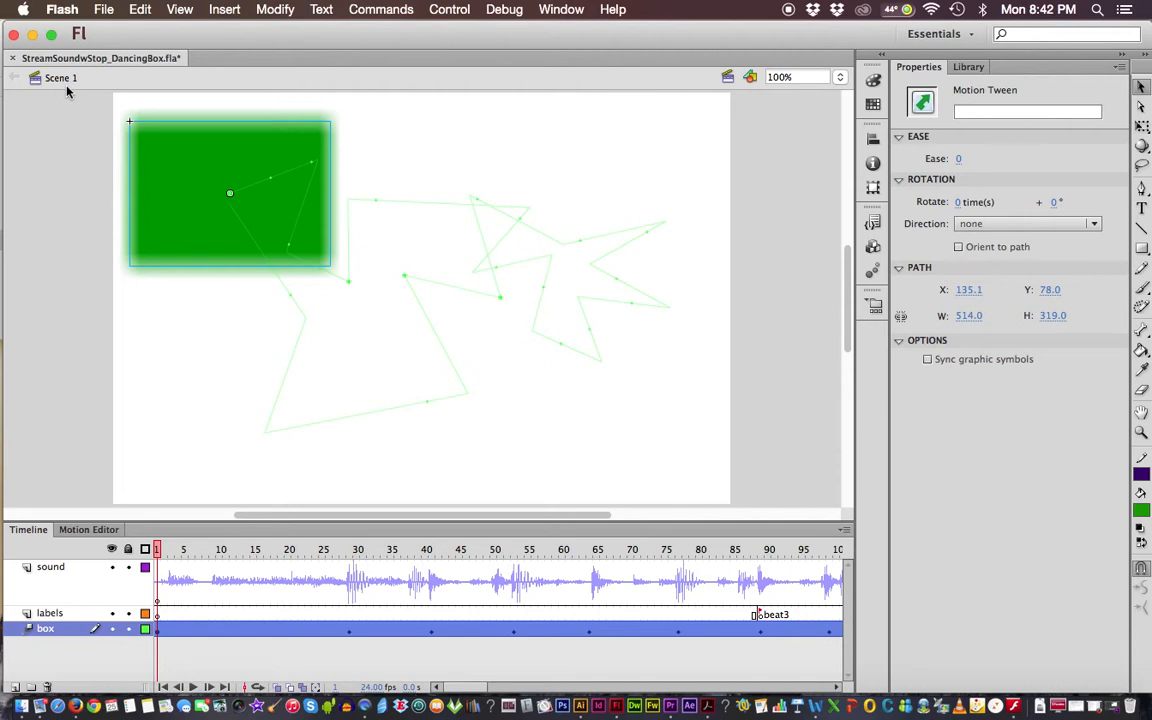
left_click(66, 184)
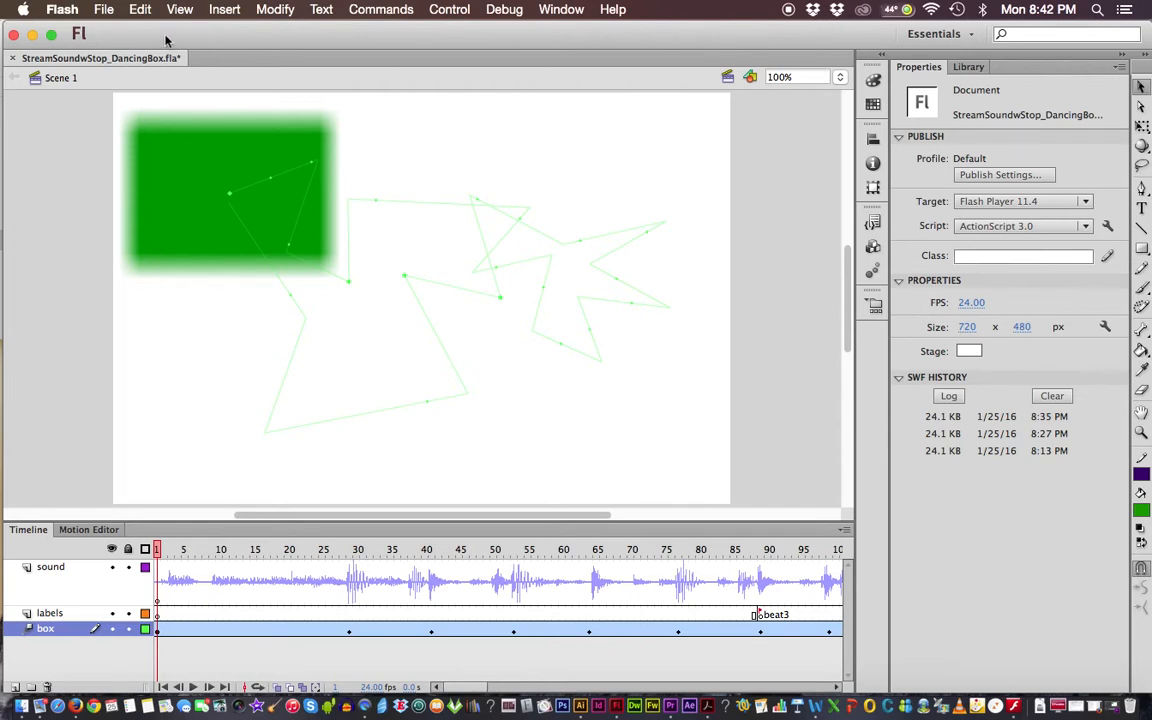
Step: Start exporting the movie as a PNG Sequence with the DANCING BOX 1 folder inside DANCING BOX EXAMPLE as its destination
left_click(103, 12)
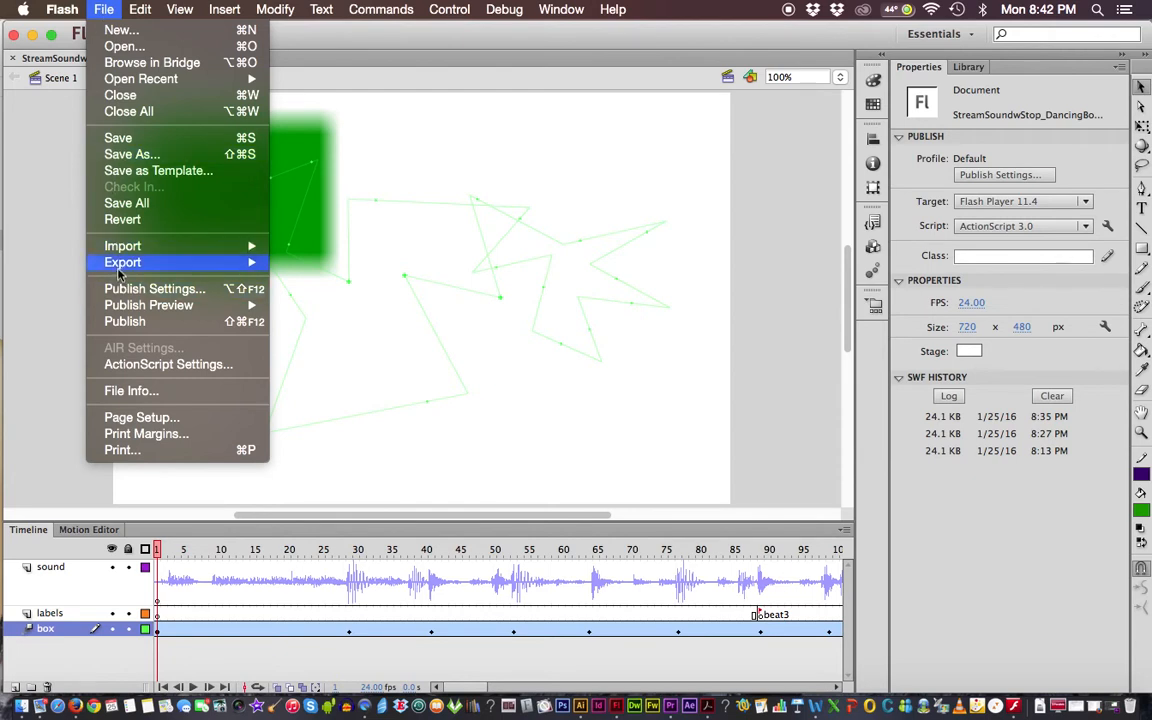
mouse_move(118, 268)
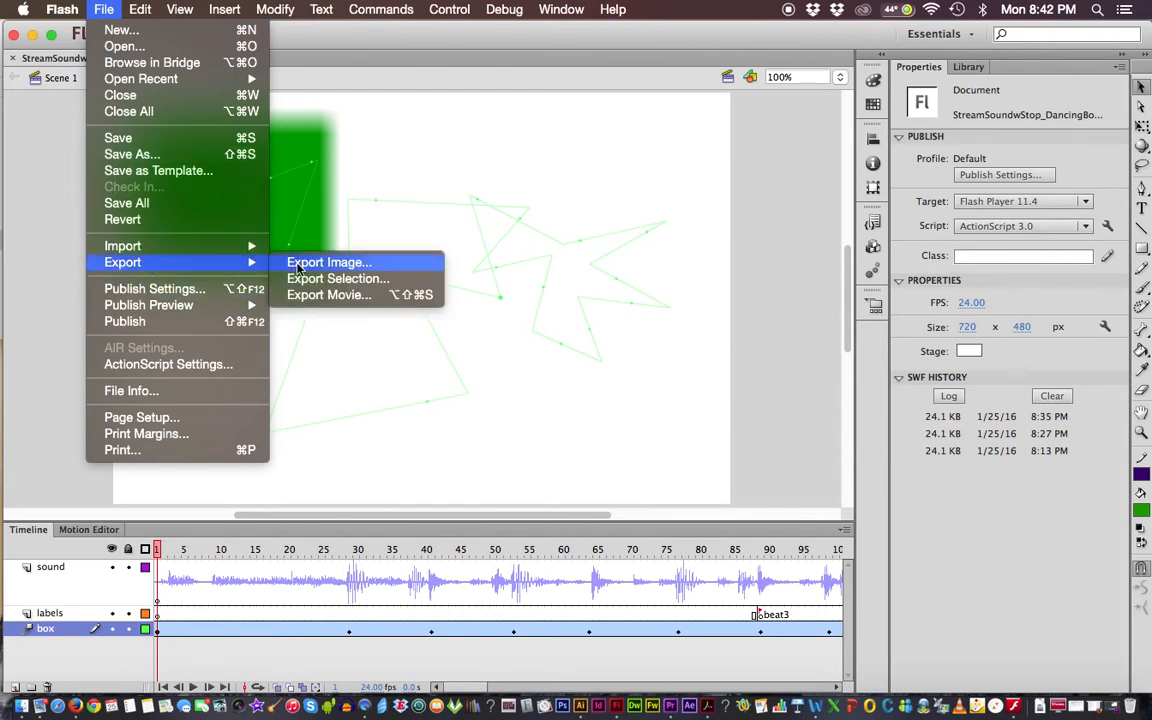
left_click(303, 296)
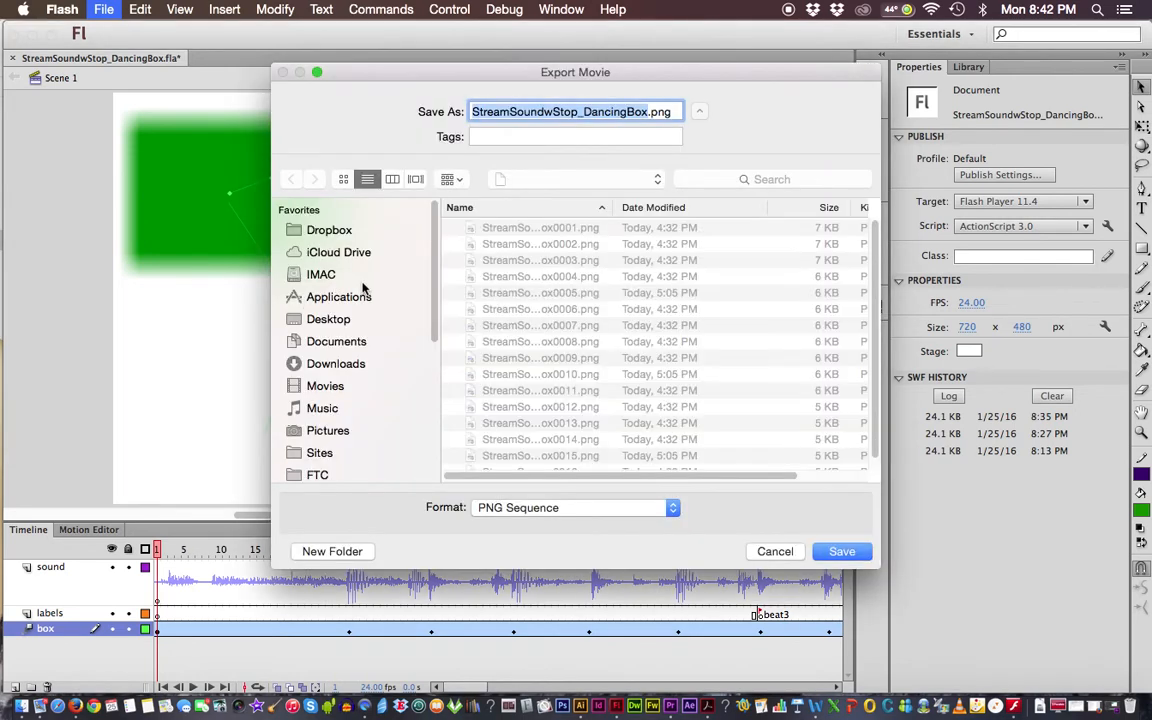
left_click(571, 180)
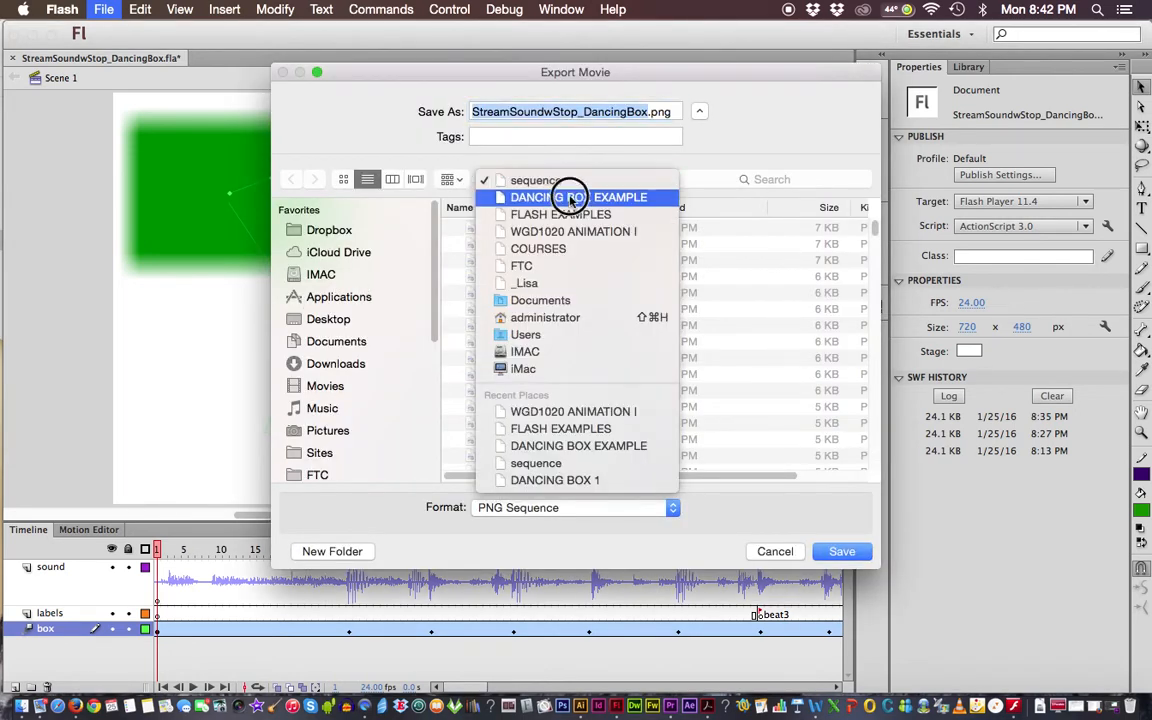
left_click(571, 199)
left_click_drag(514, 80, 464, 51)
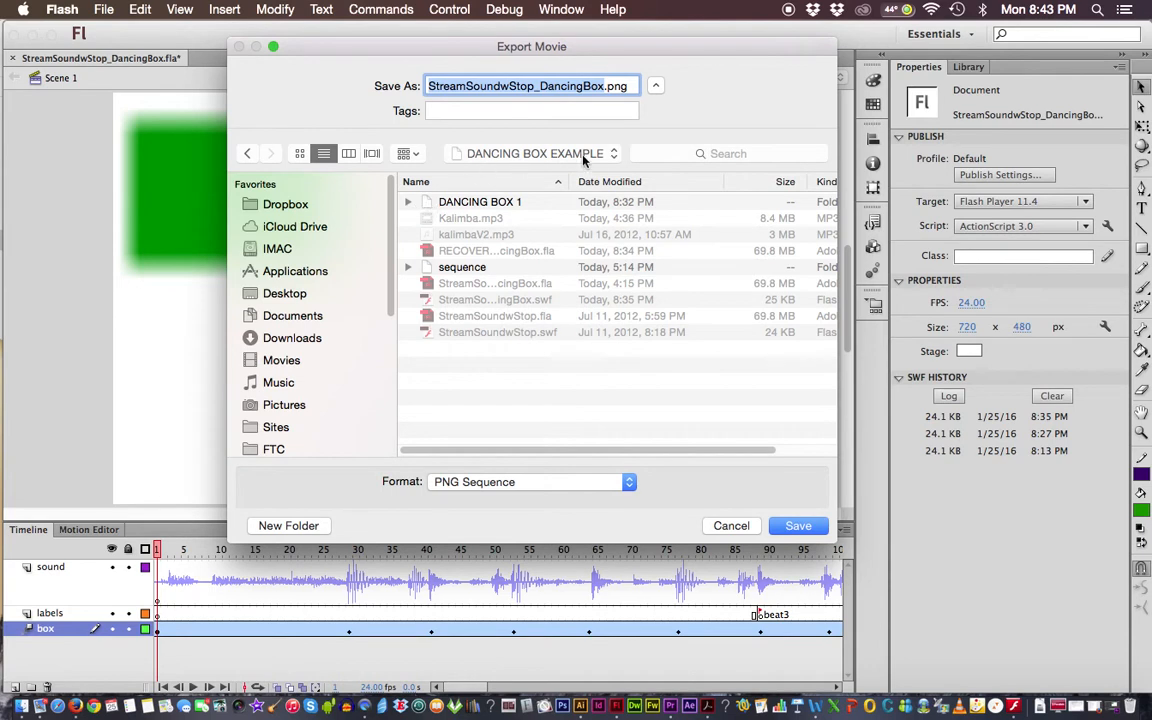
double_click(426, 202)
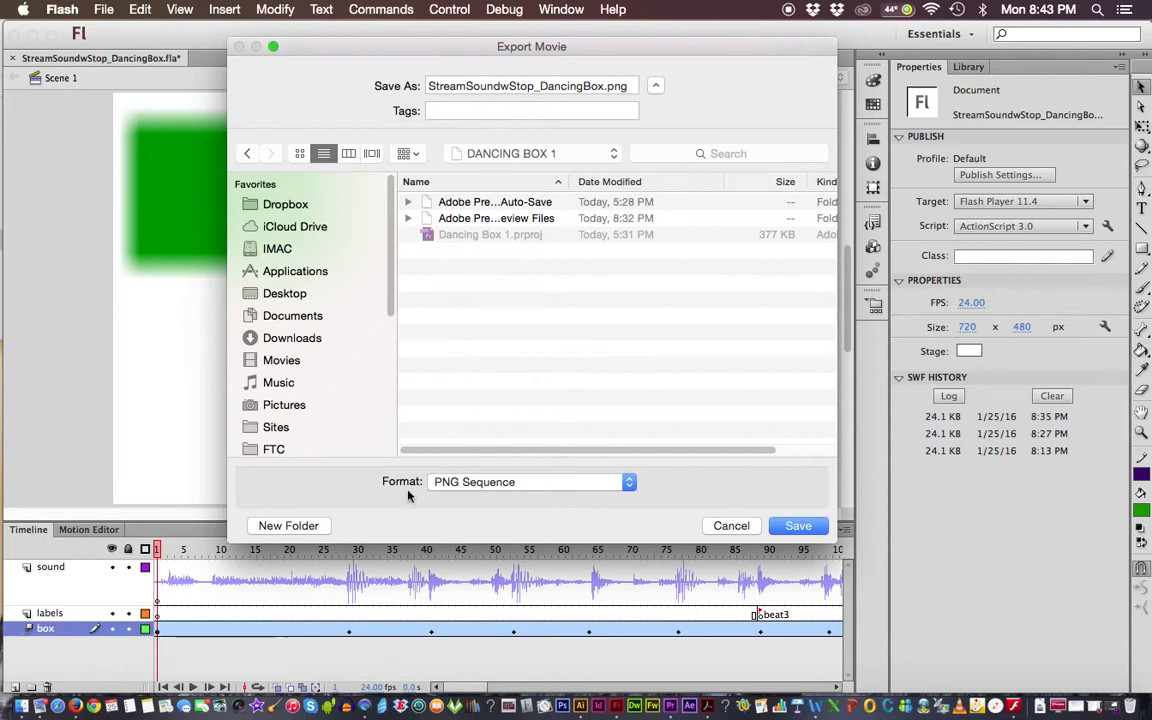
left_click(300, 526)
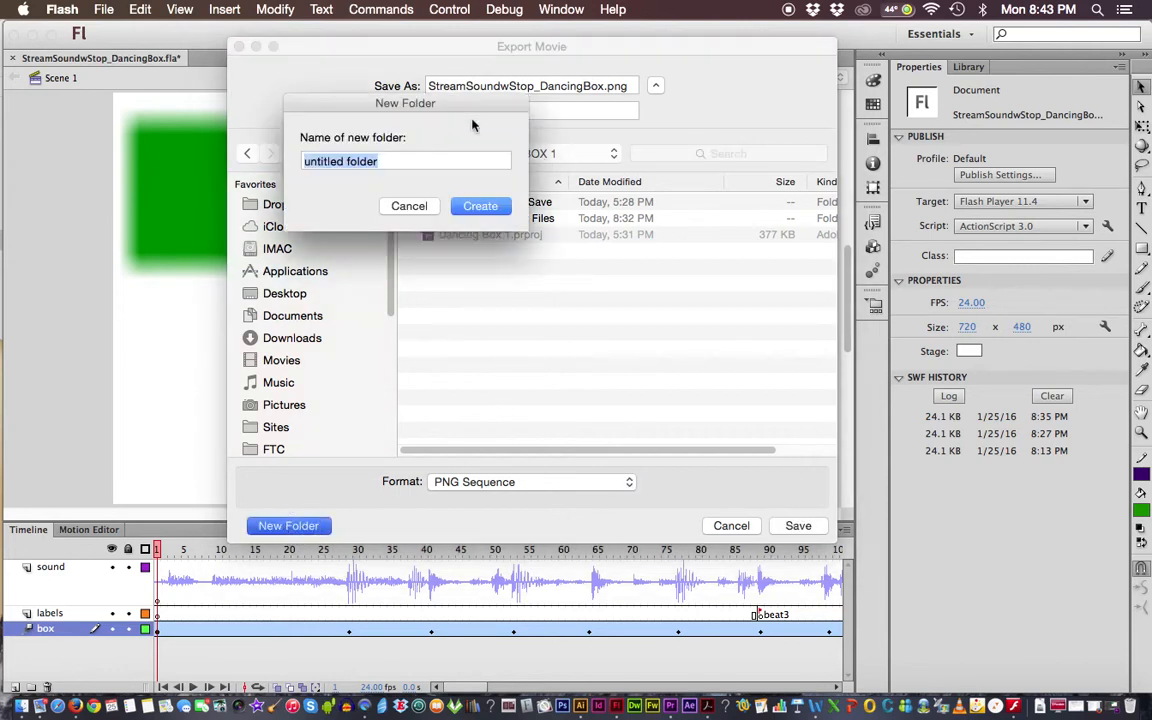
left_click_drag(458, 106, 699, 185)
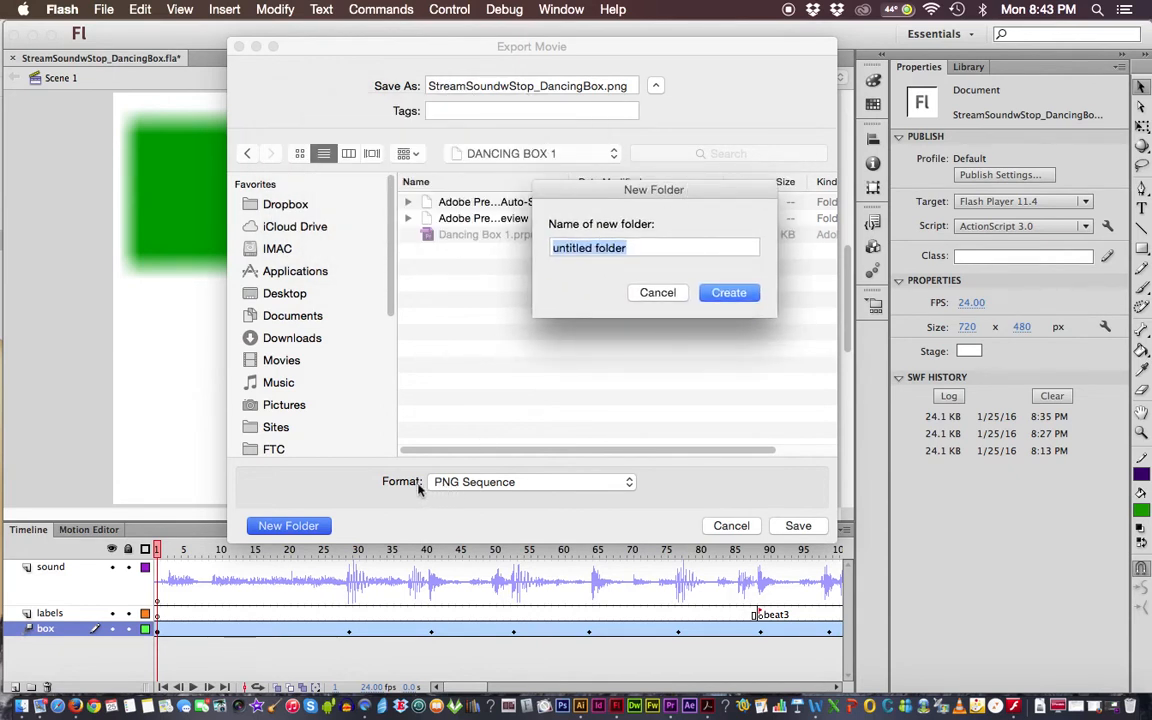
left_click(655, 292)
left_click(628, 481)
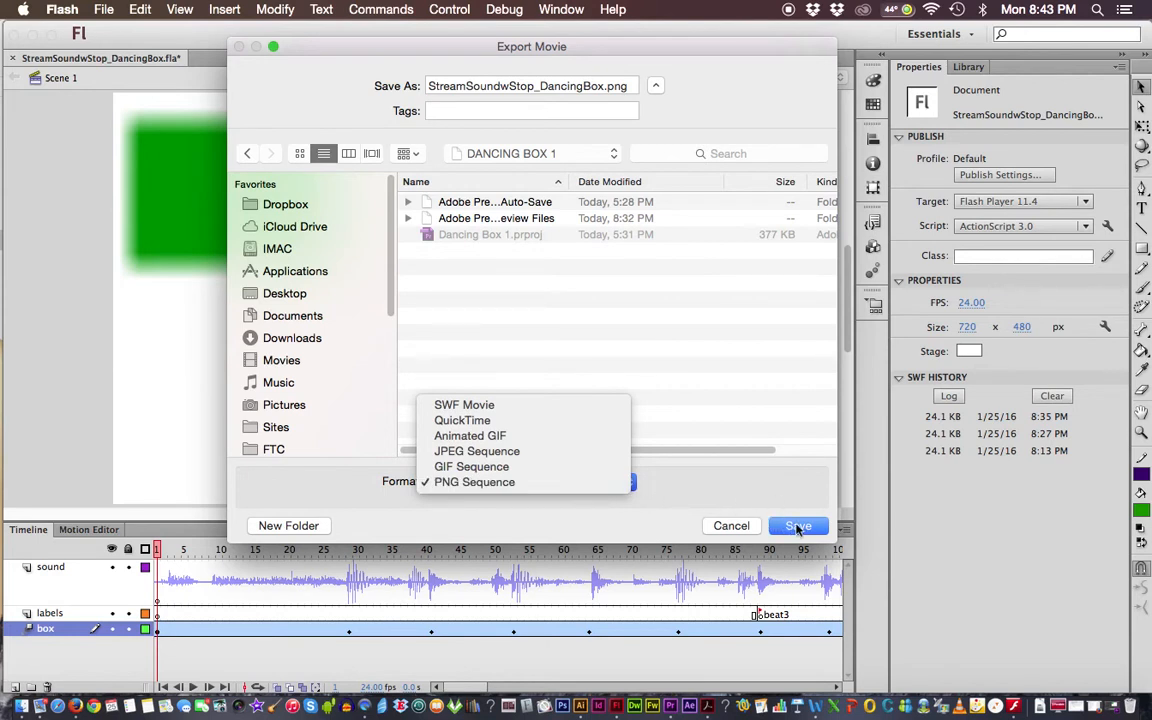
left_click(752, 430)
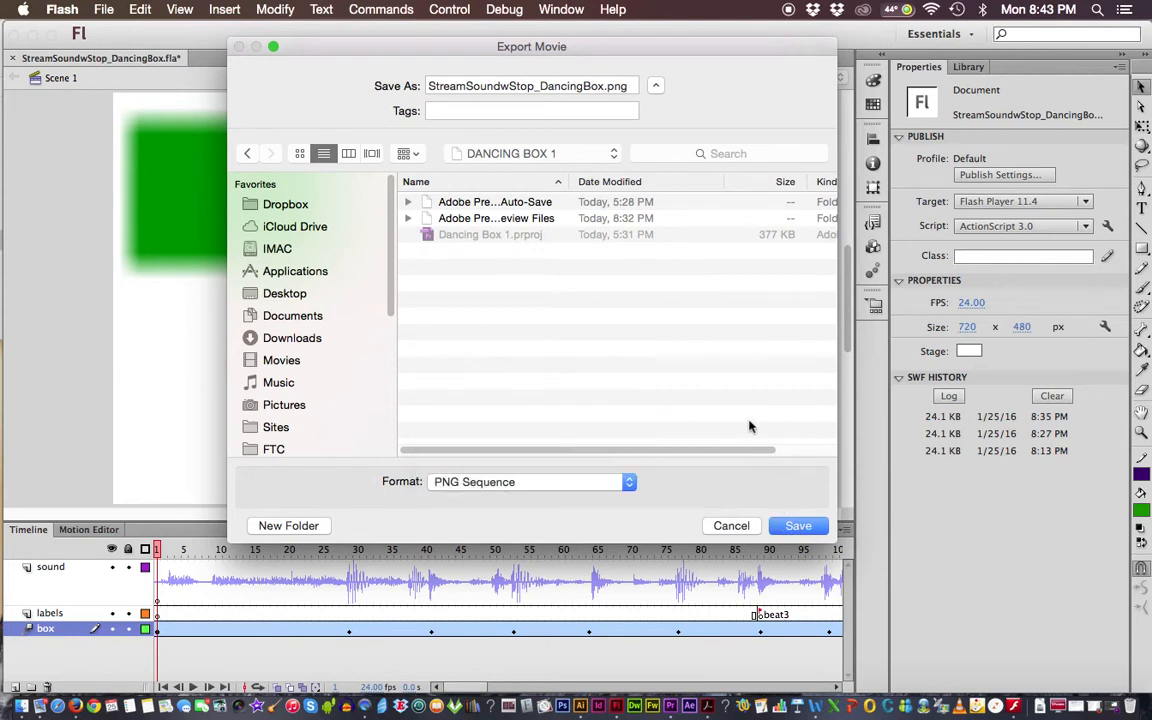
Step: Create a subfolder with a name beginning SEQUENCE_DANCING_ inside DANCING BOX 1 and save the PNG sequence into it
left_click(289, 526)
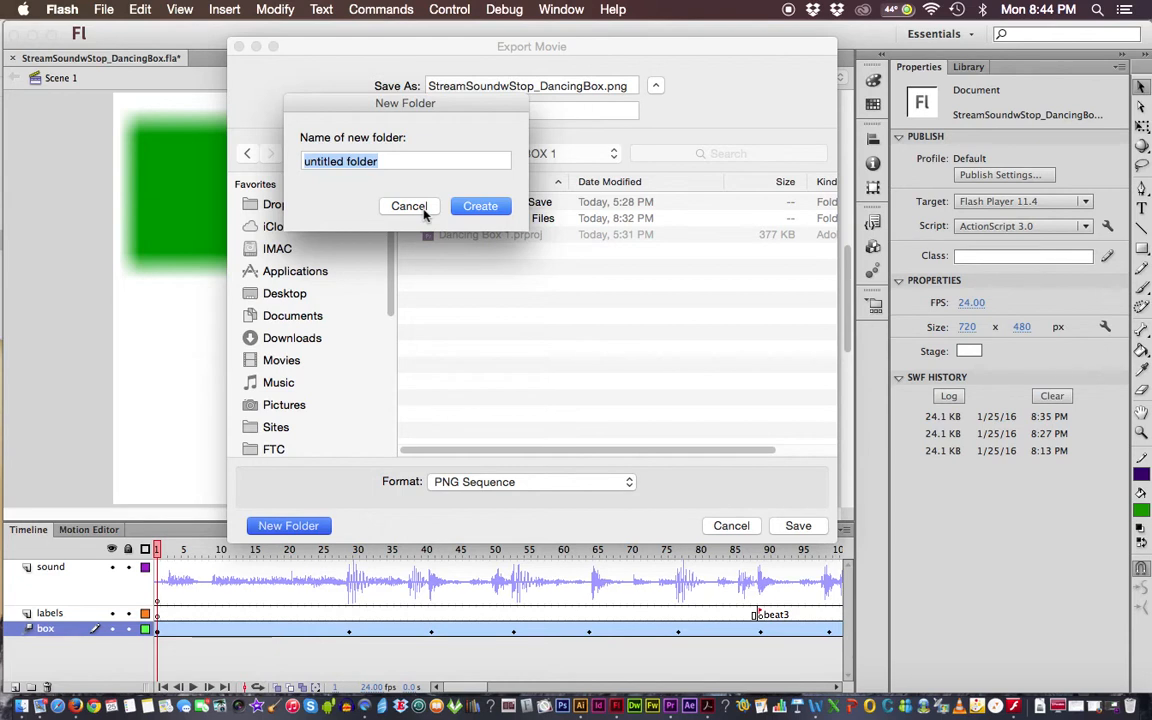
type("S")
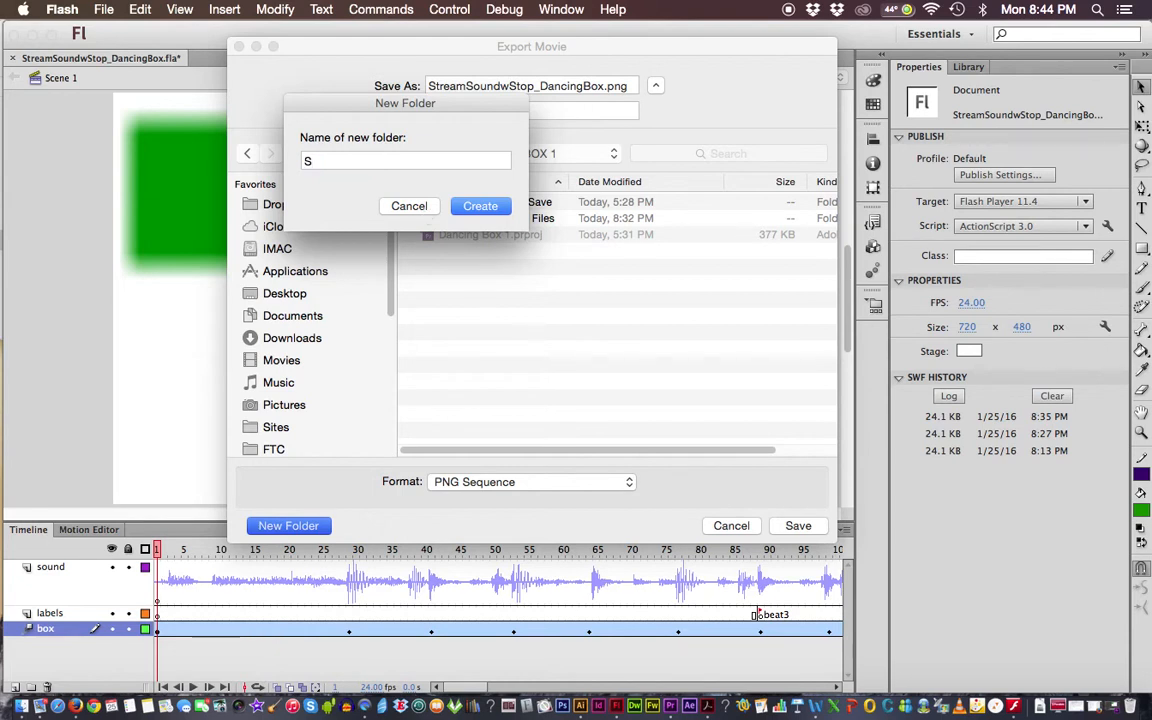
type("EQUENCE_DANCING")
key("BackSpace")
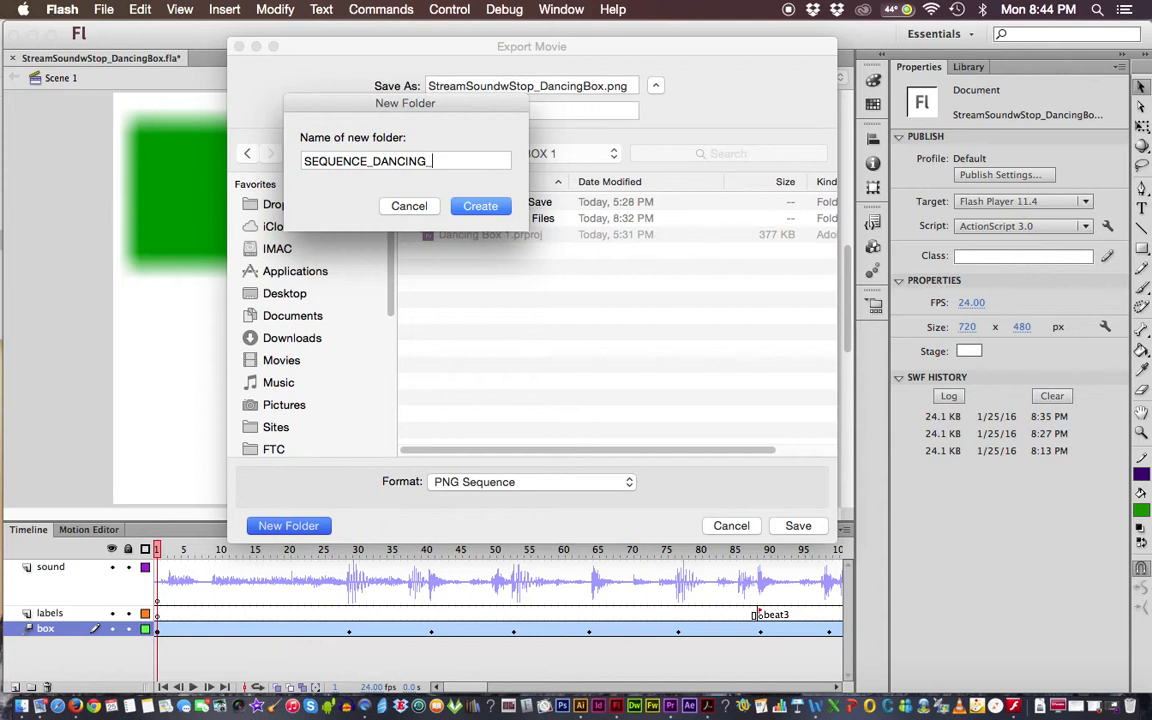
key("Return")
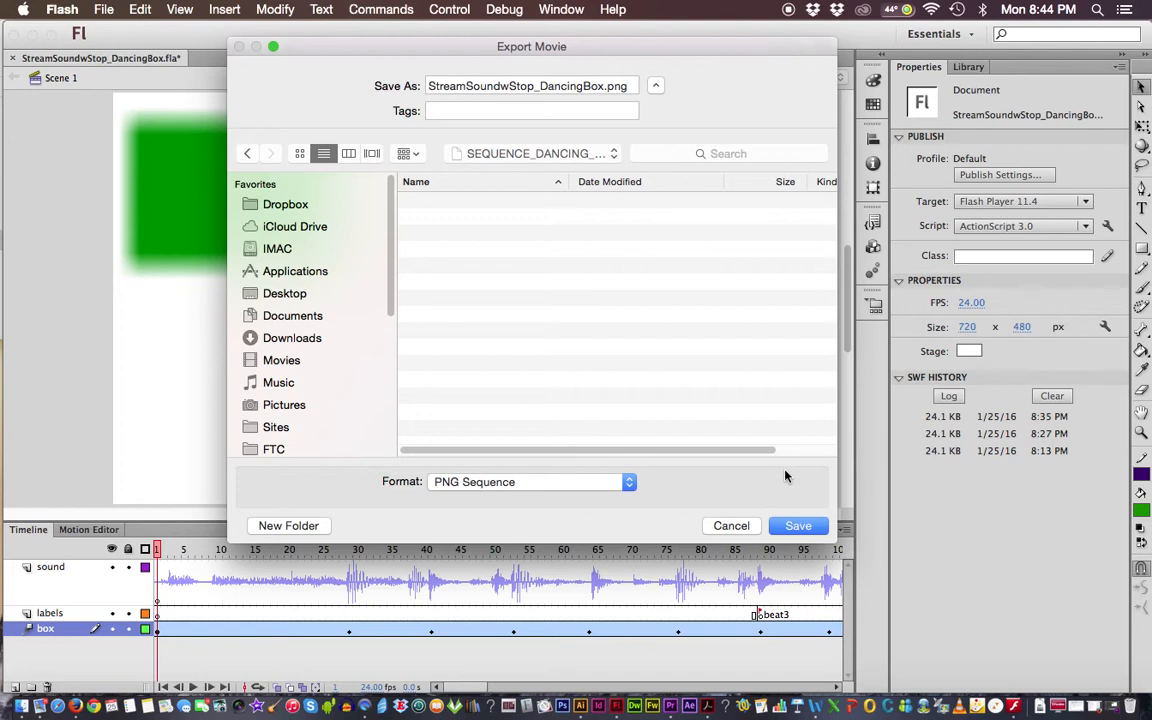
left_click(797, 526)
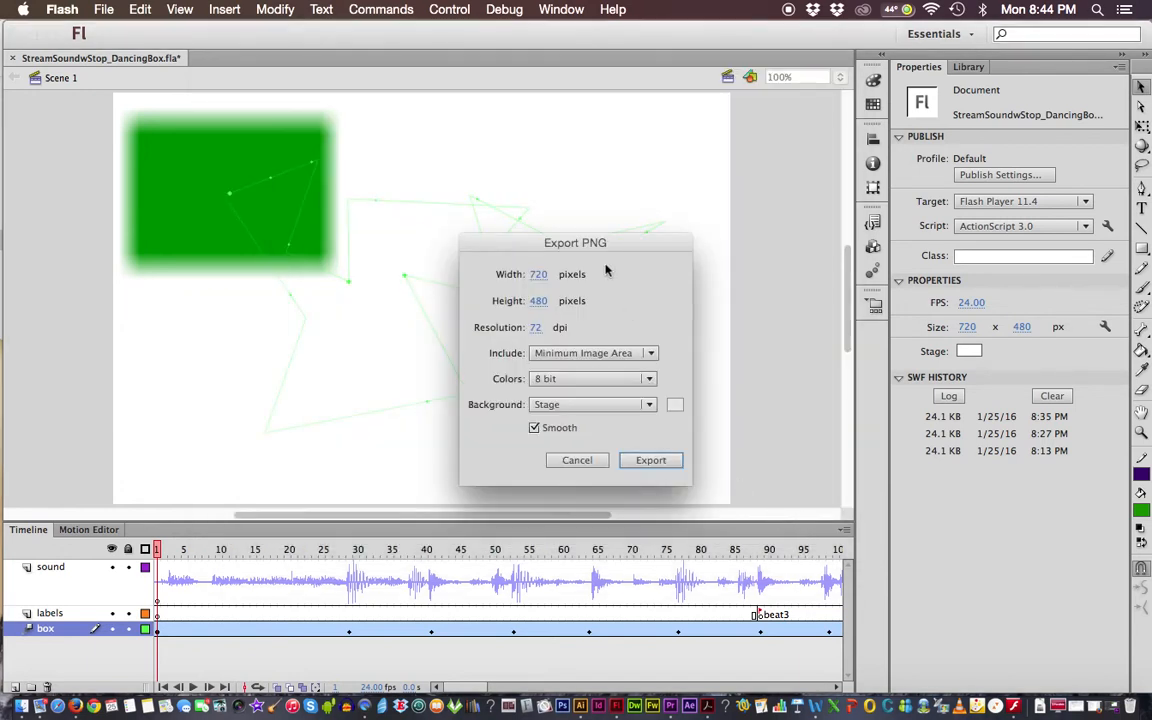
Step: Set the PNG export to include the Full Document Size
left_click_drag(606, 244, 571, 157)
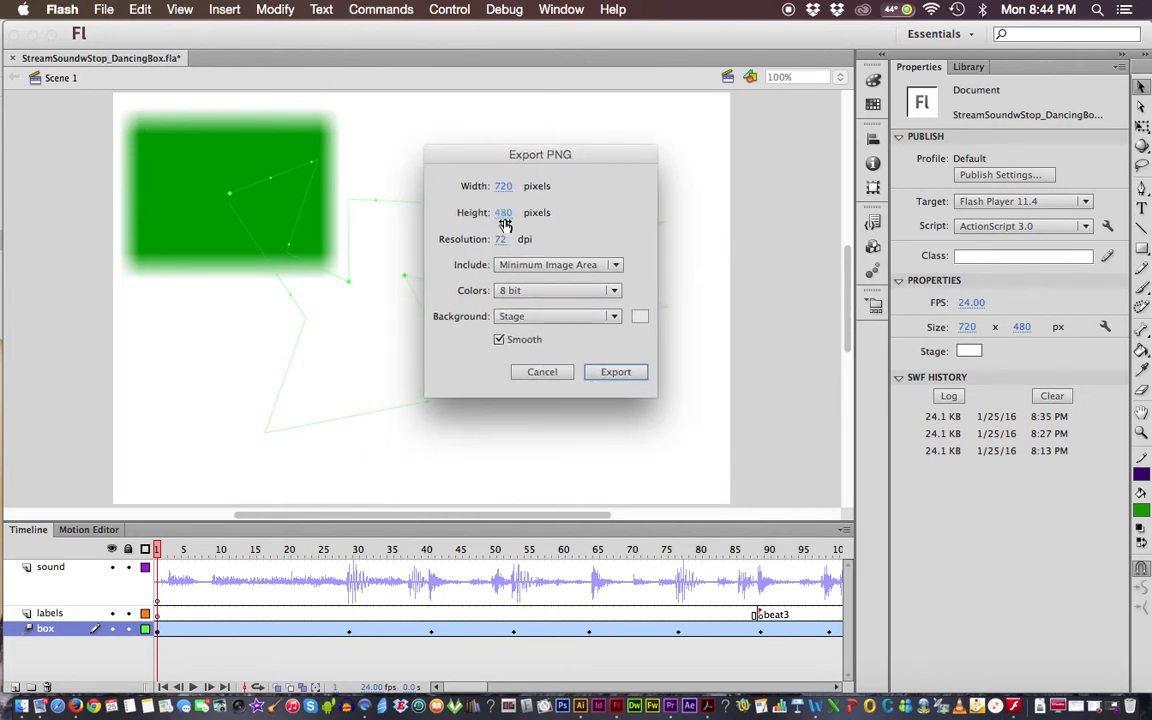
left_click(616, 266)
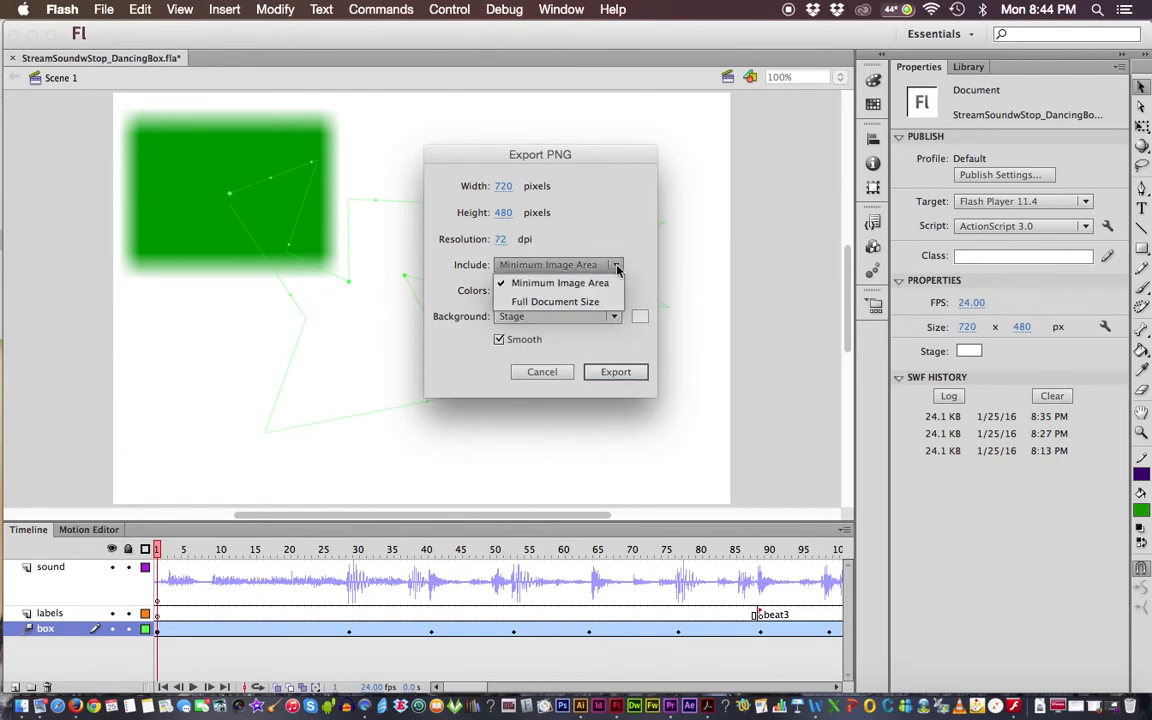
left_click(535, 301)
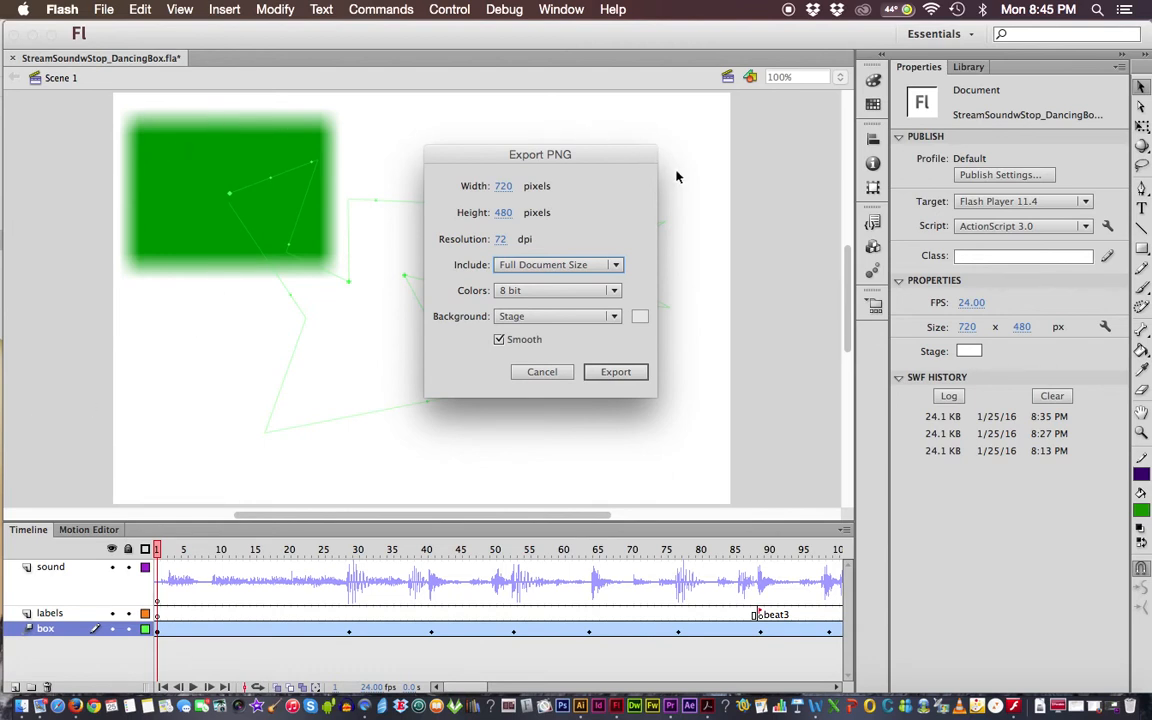
Step: Review the color depth choices, keep 8 bit colors and the Stage background, and export the PNG sequence
left_click(615, 291)
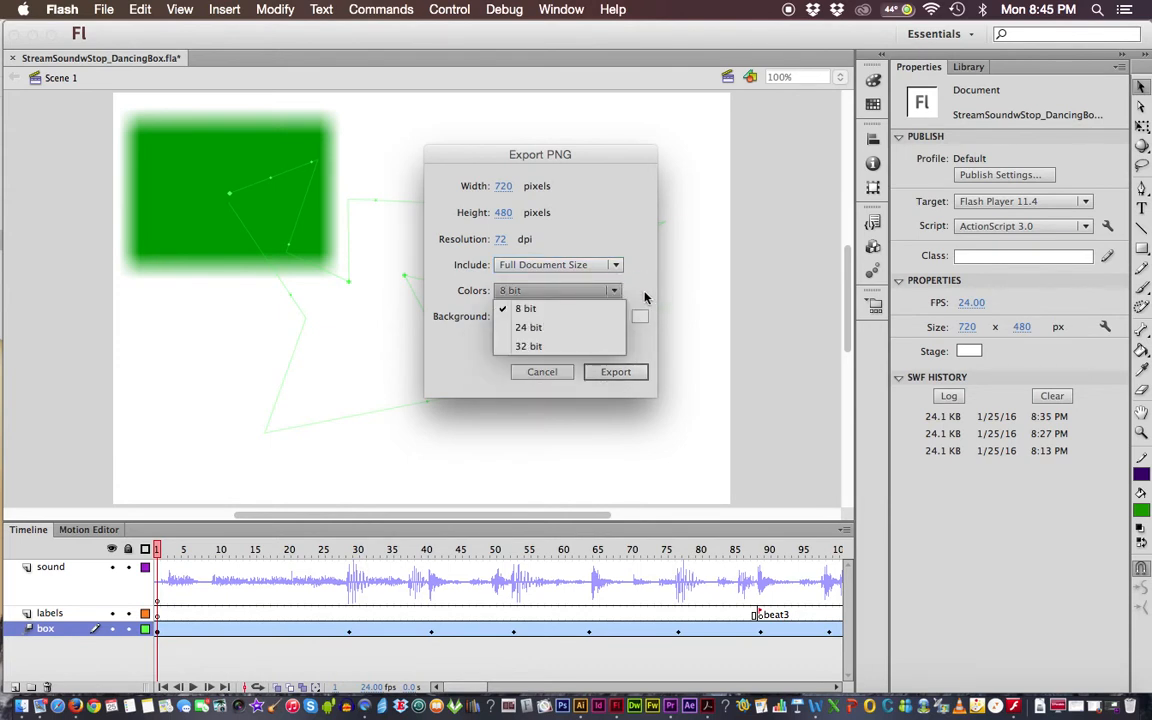
left_click(644, 296)
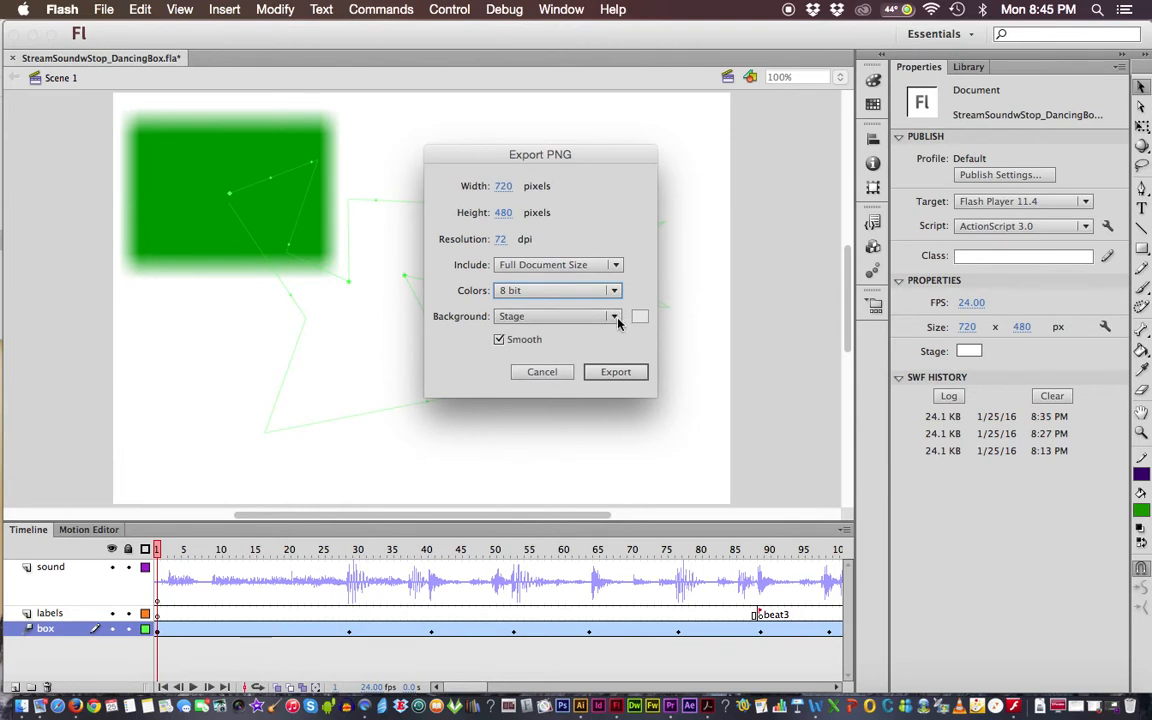
left_click(613, 290)
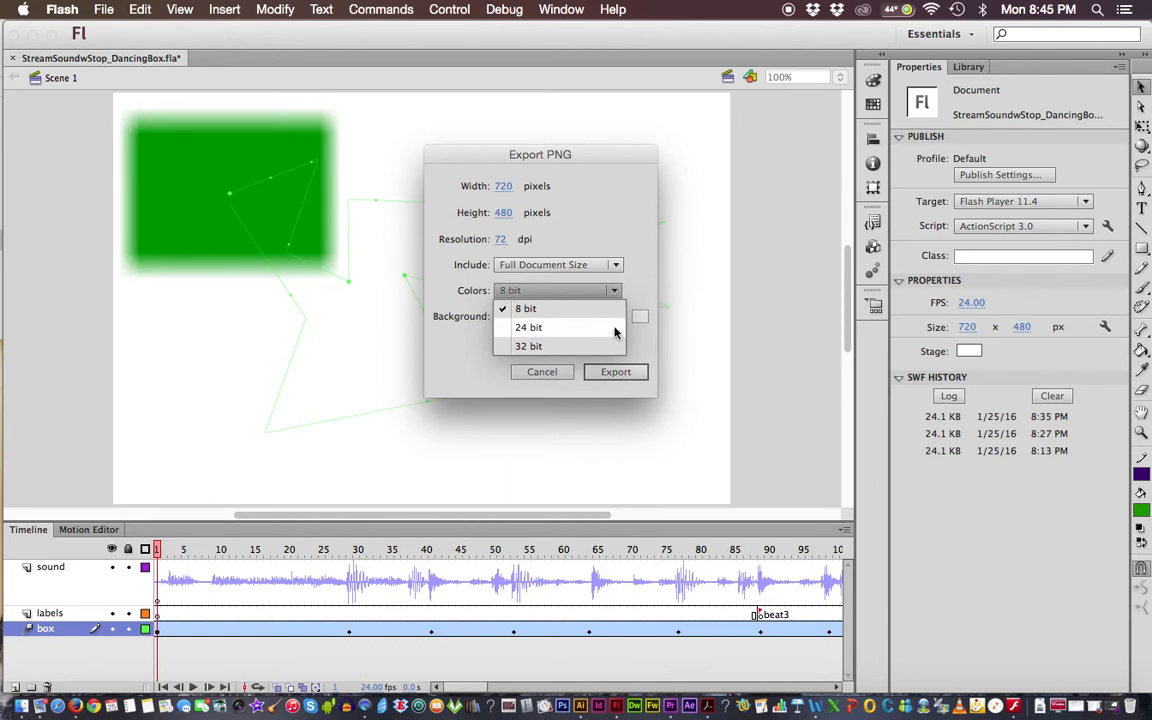
left_click(643, 291)
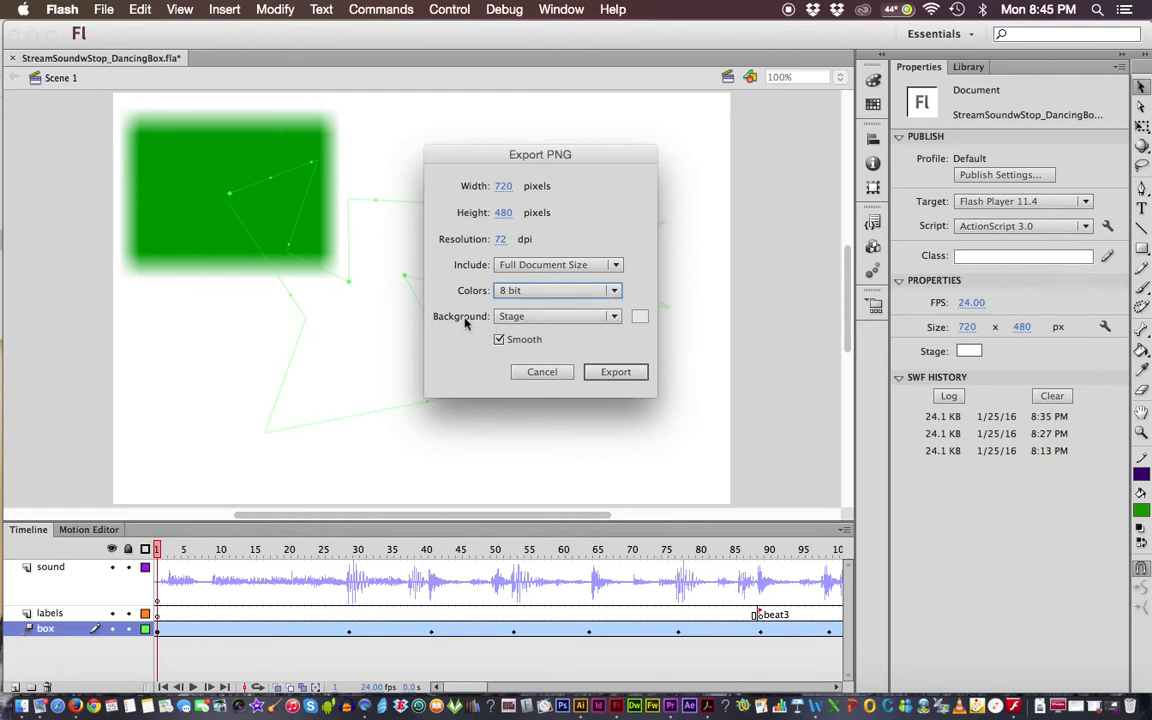
left_click(612, 317)
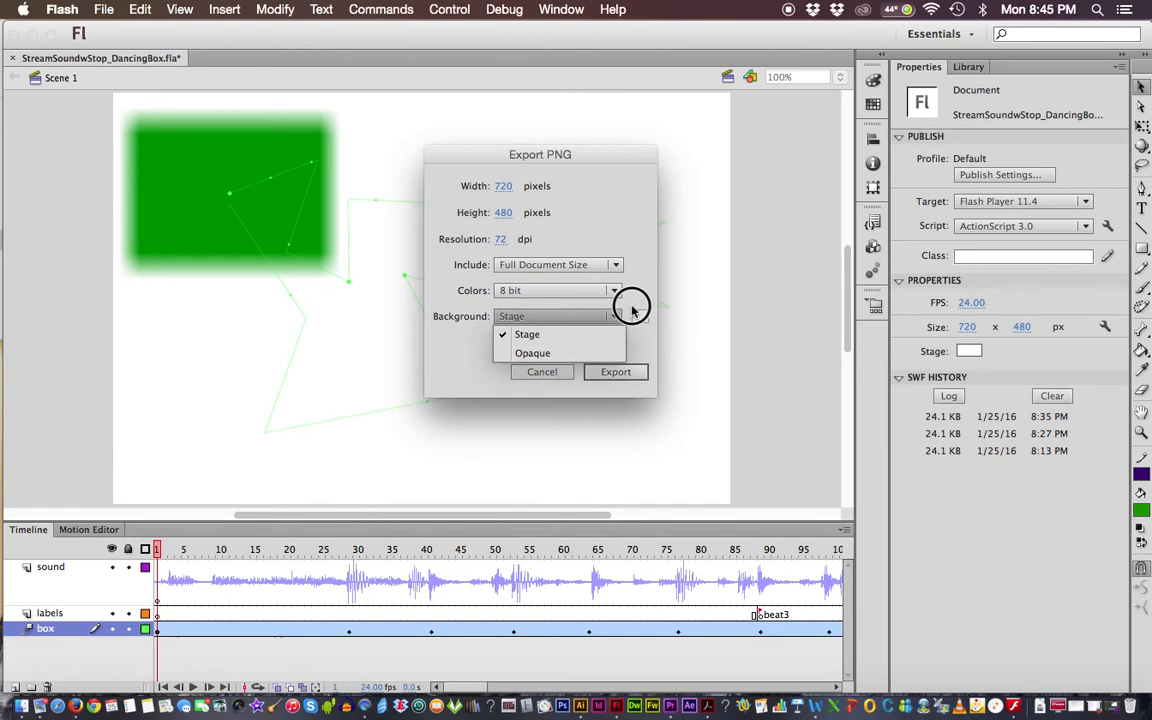
left_click(581, 331)
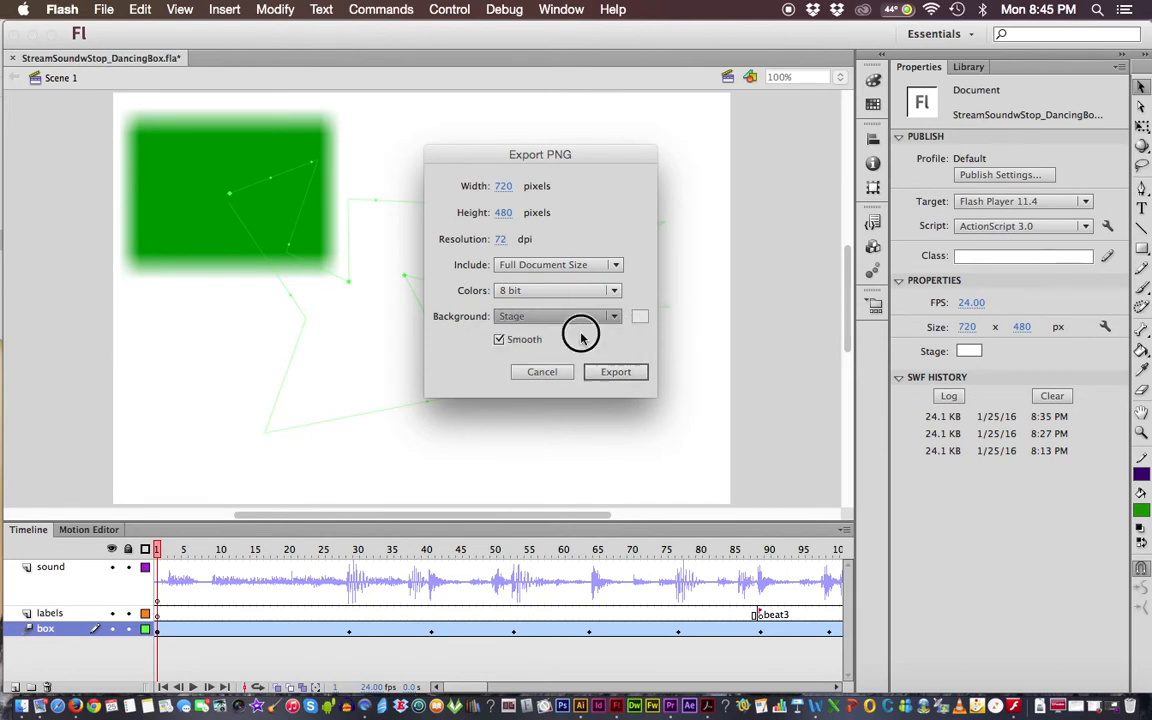
left_click(616, 375)
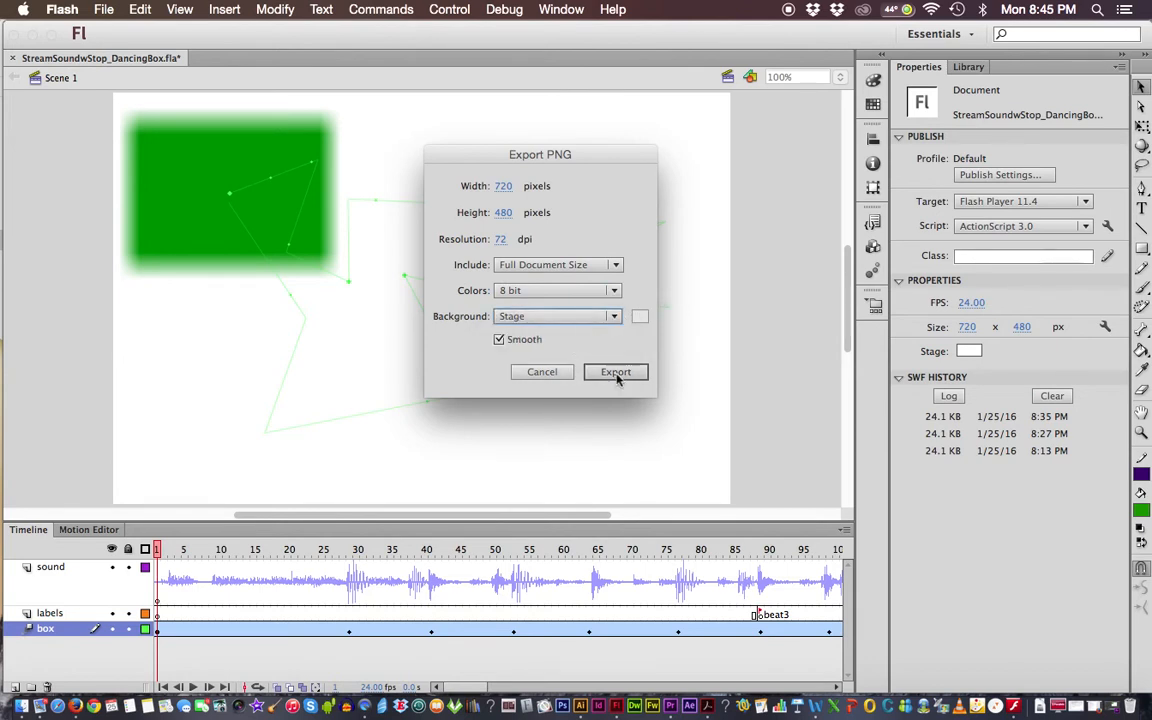